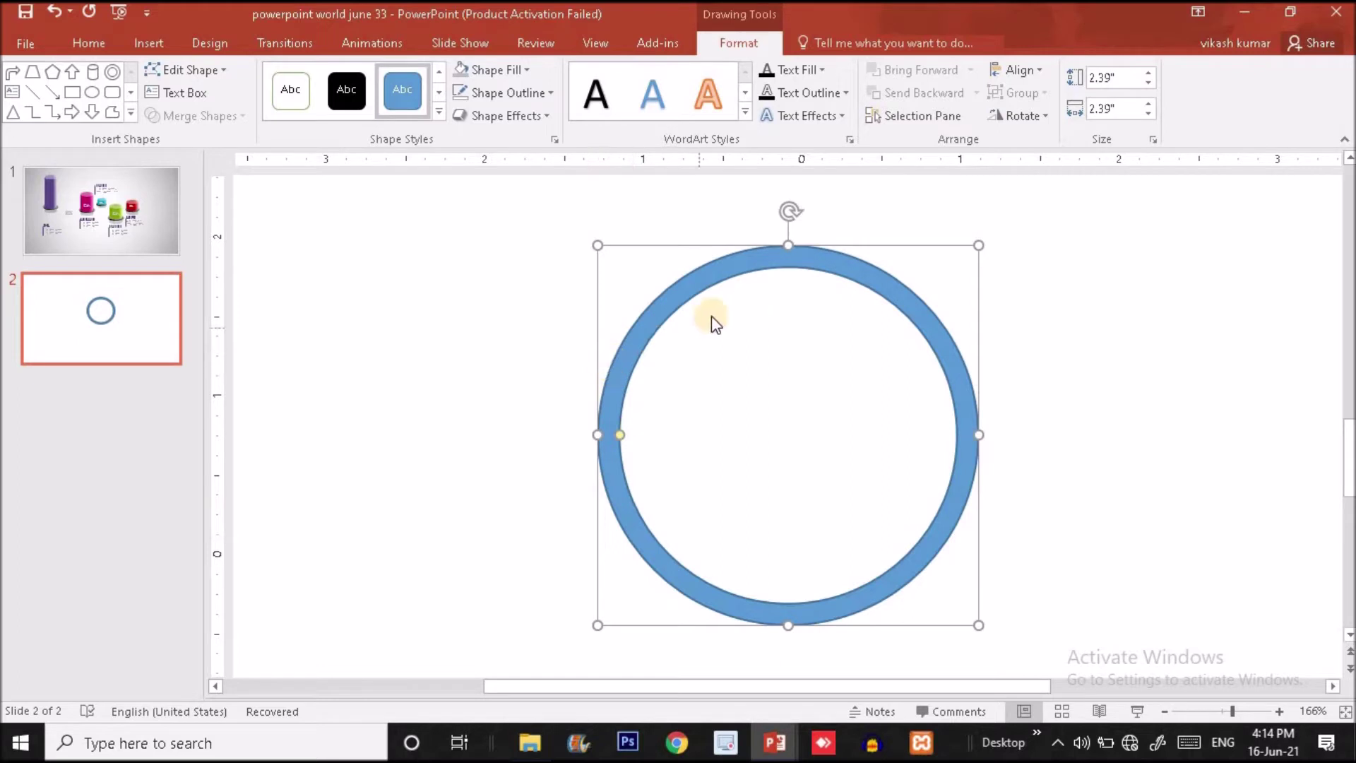
Remove the ring's outline and shrink the ring proportionally about its centre to about 1.54" by 1.54".
left_click(540, 97)
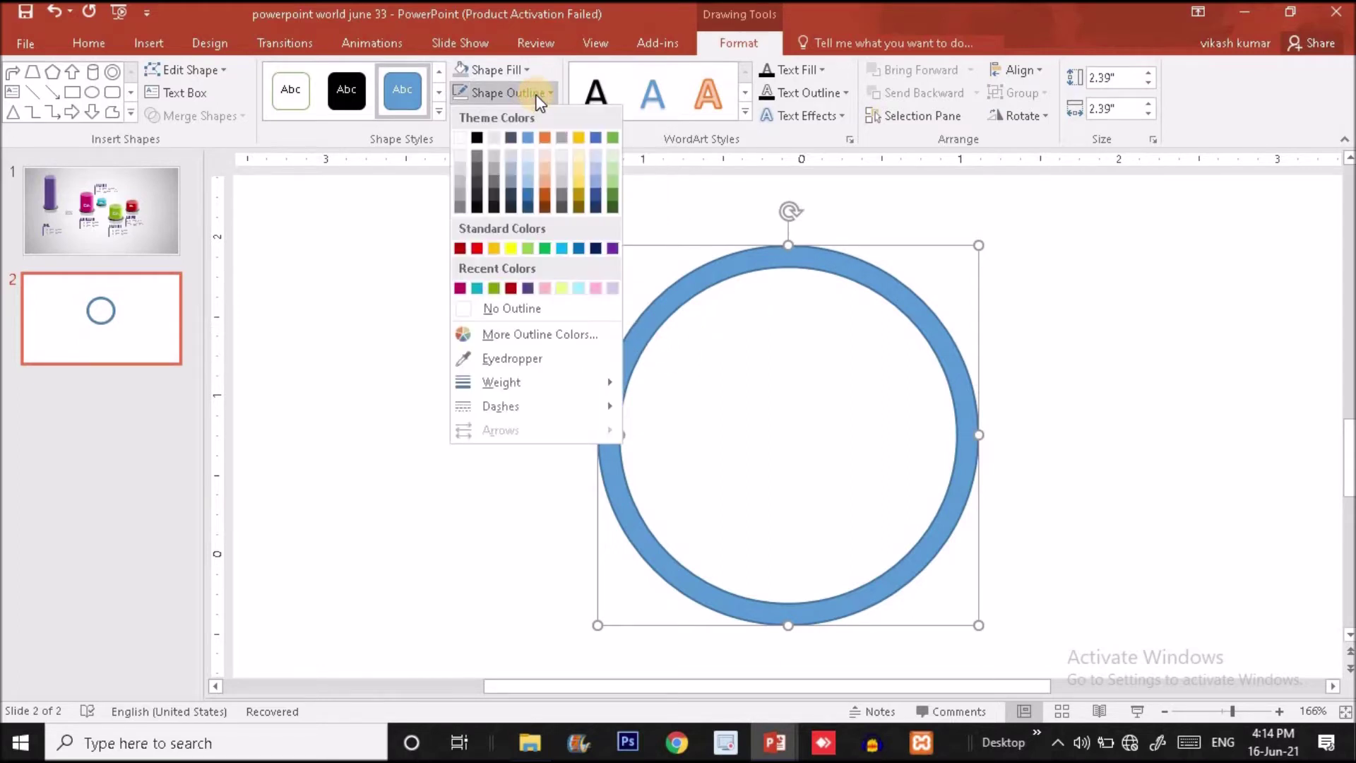
left_click(532, 305)
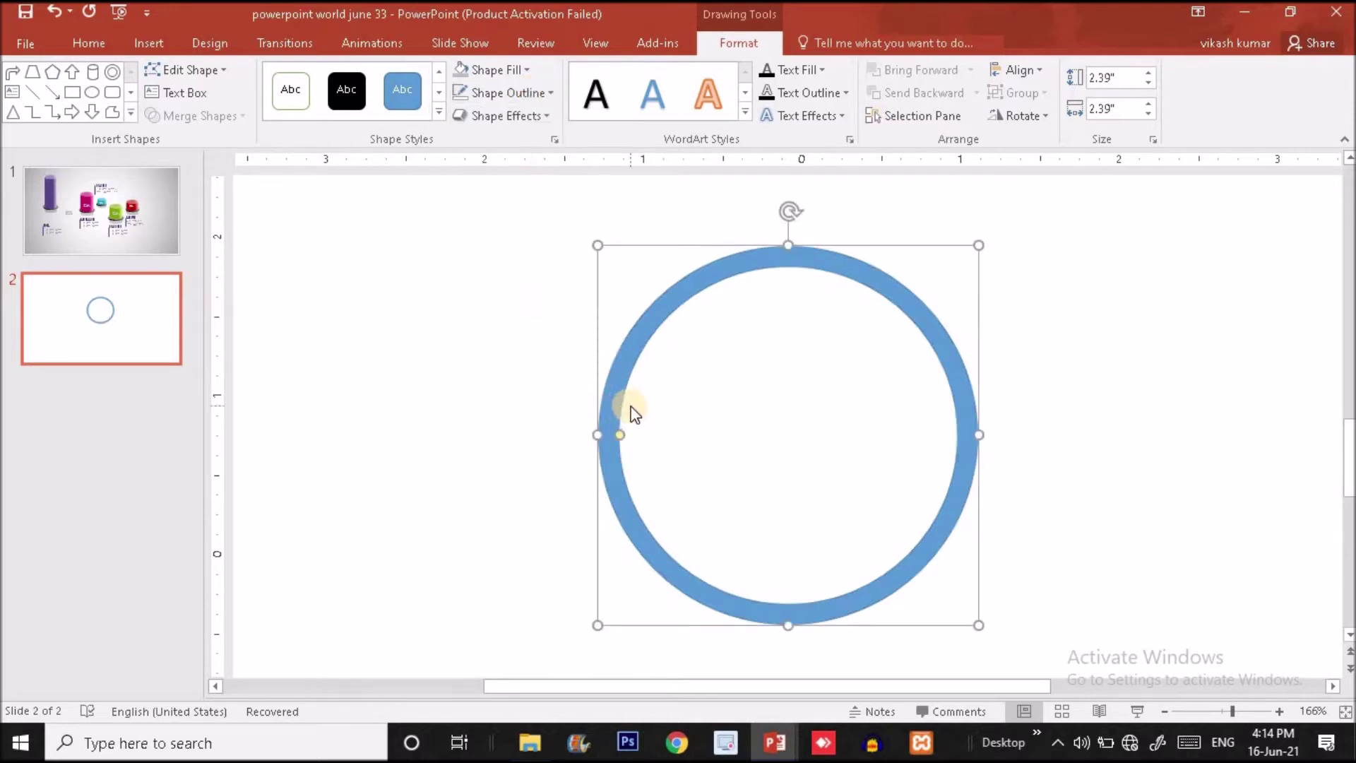
left_click_drag(1211, 712, 1202, 712)
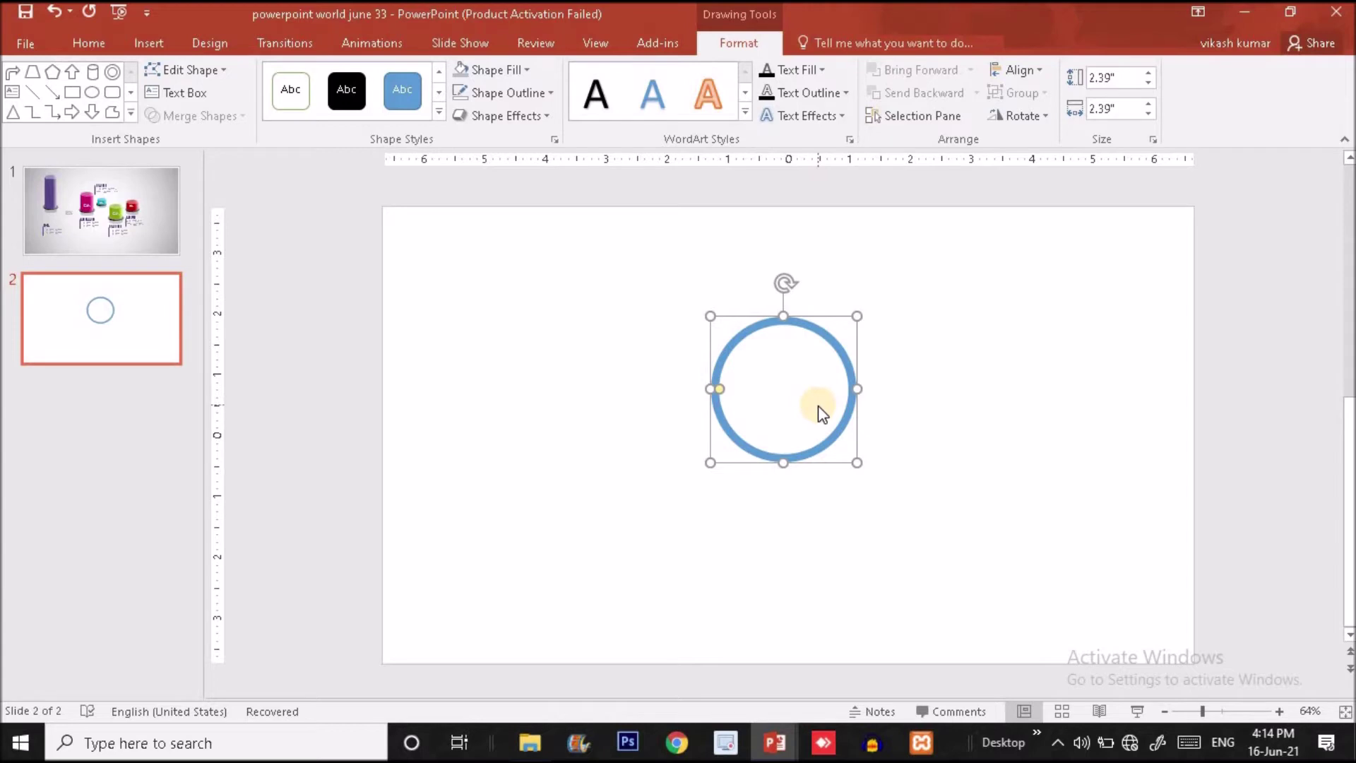
left_click_drag(856, 463, 831, 423)
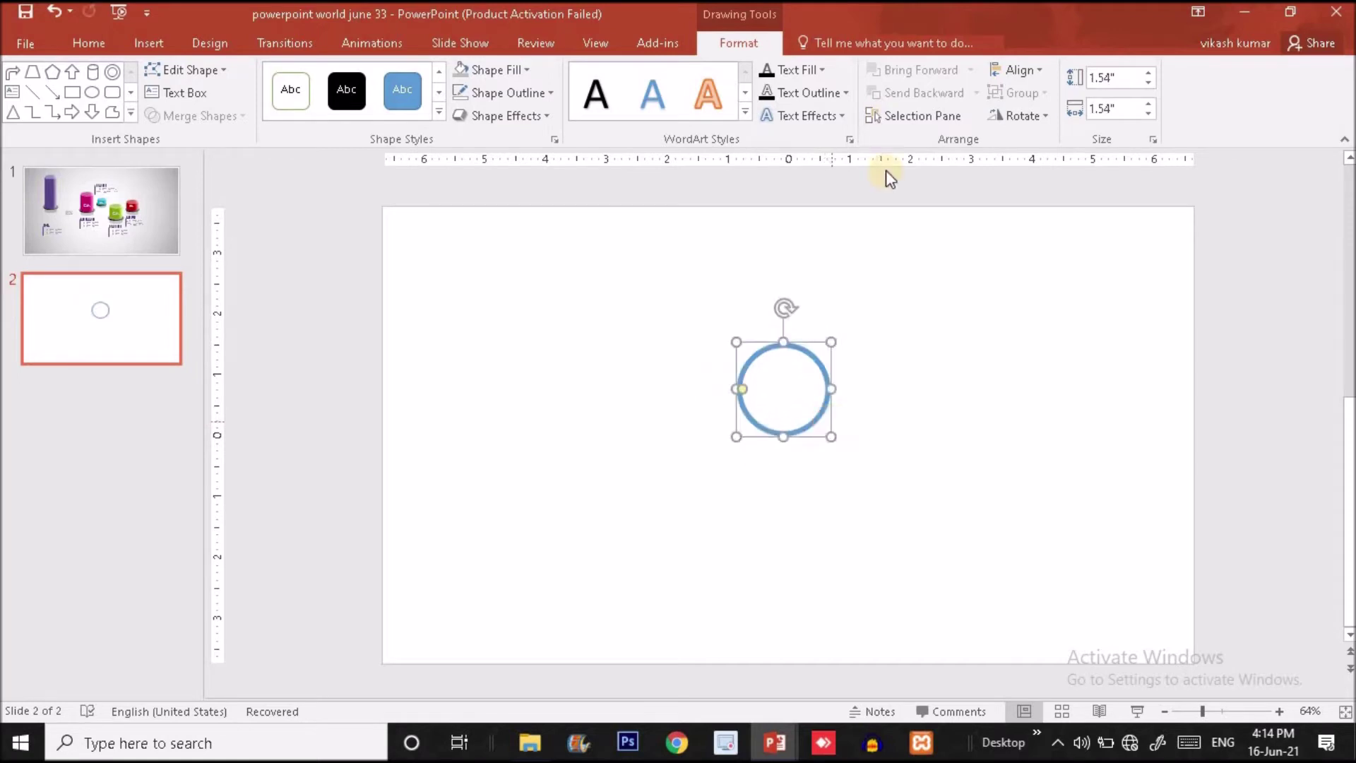
Give the ring a top bevel with width 0 pt and height 15 pt in its 3-D format.
right_click(826, 372)
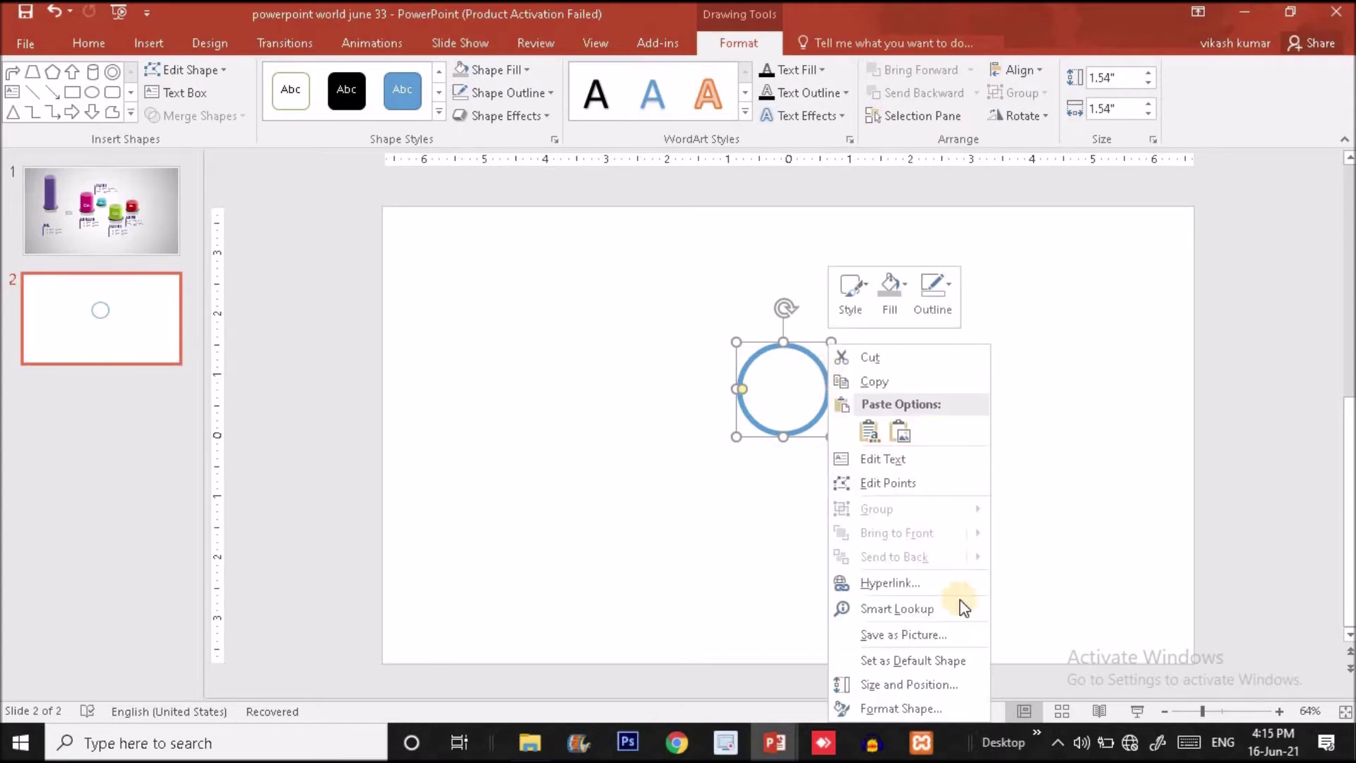
left_click(924, 704)
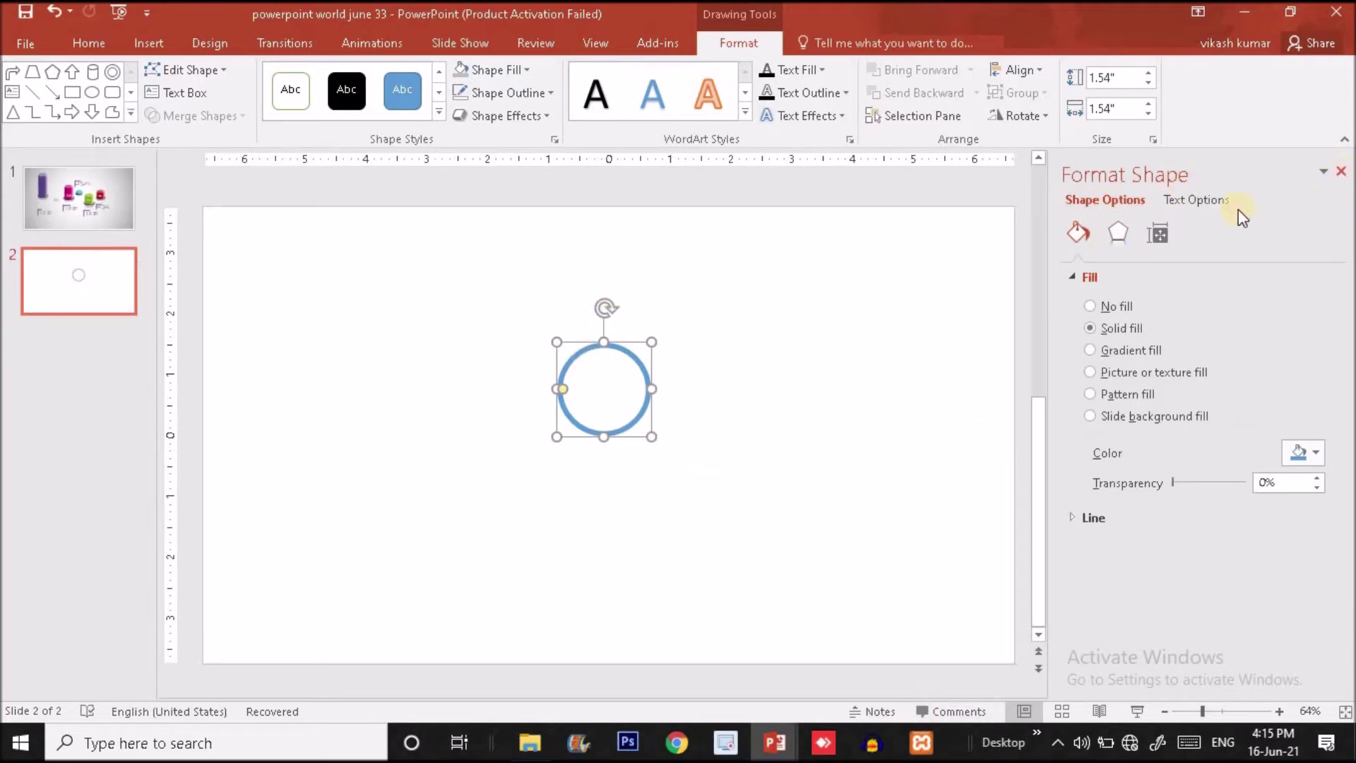
left_click(1120, 235)
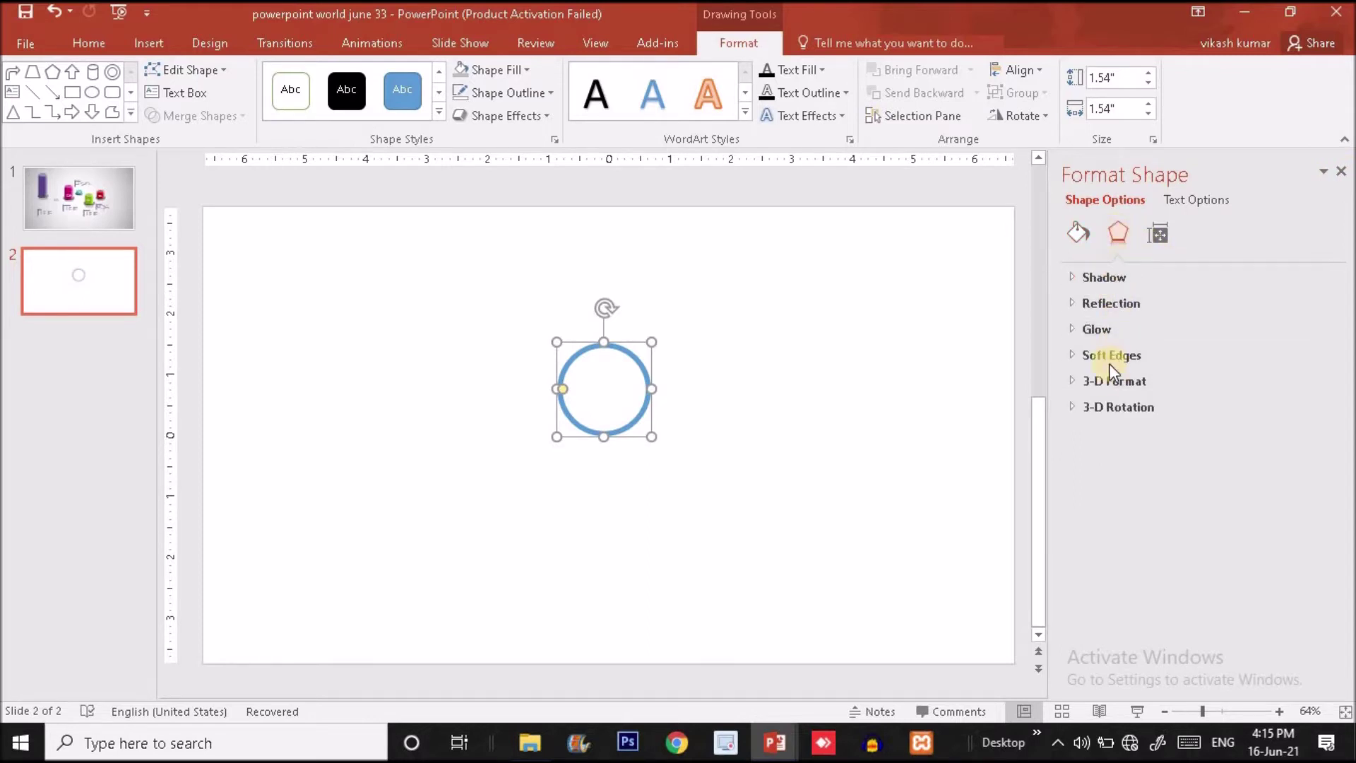
left_click(1076, 382)
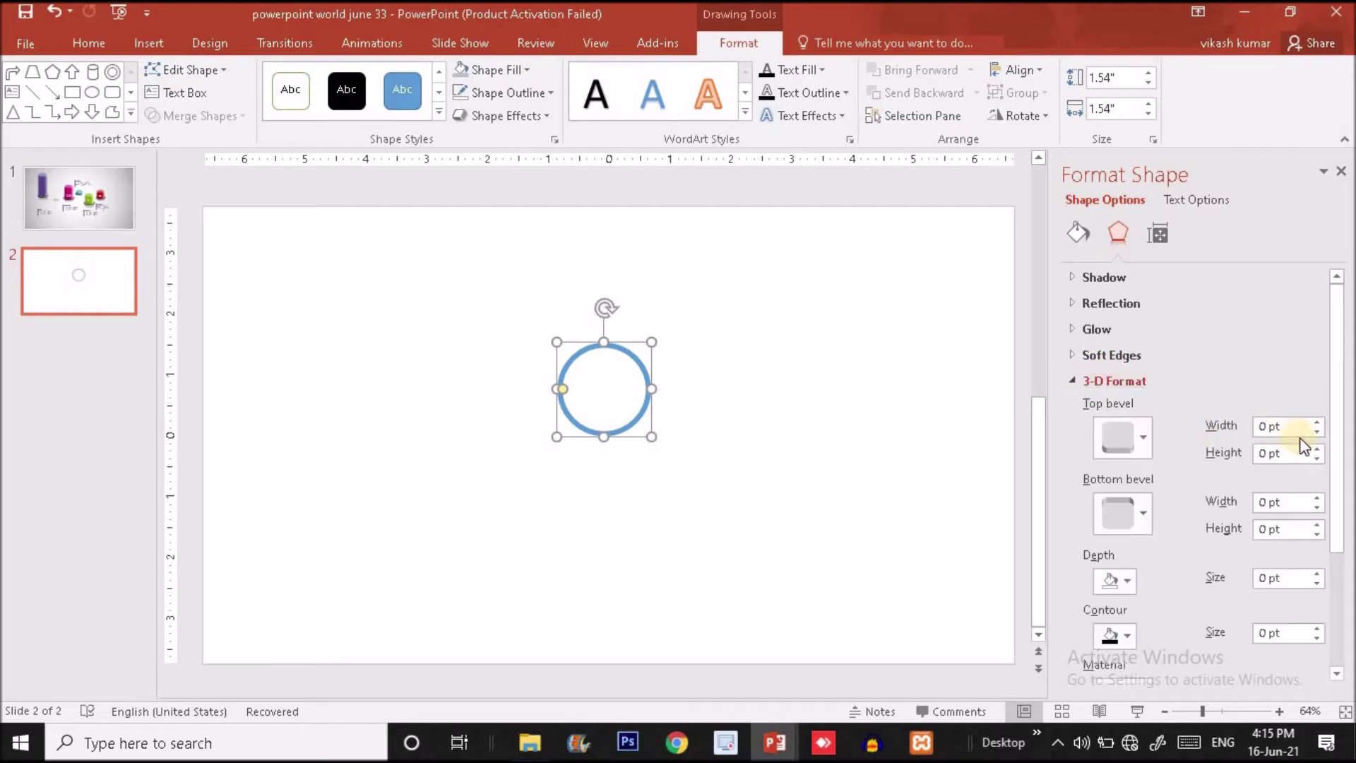
left_click(1238, 457)
type("15")
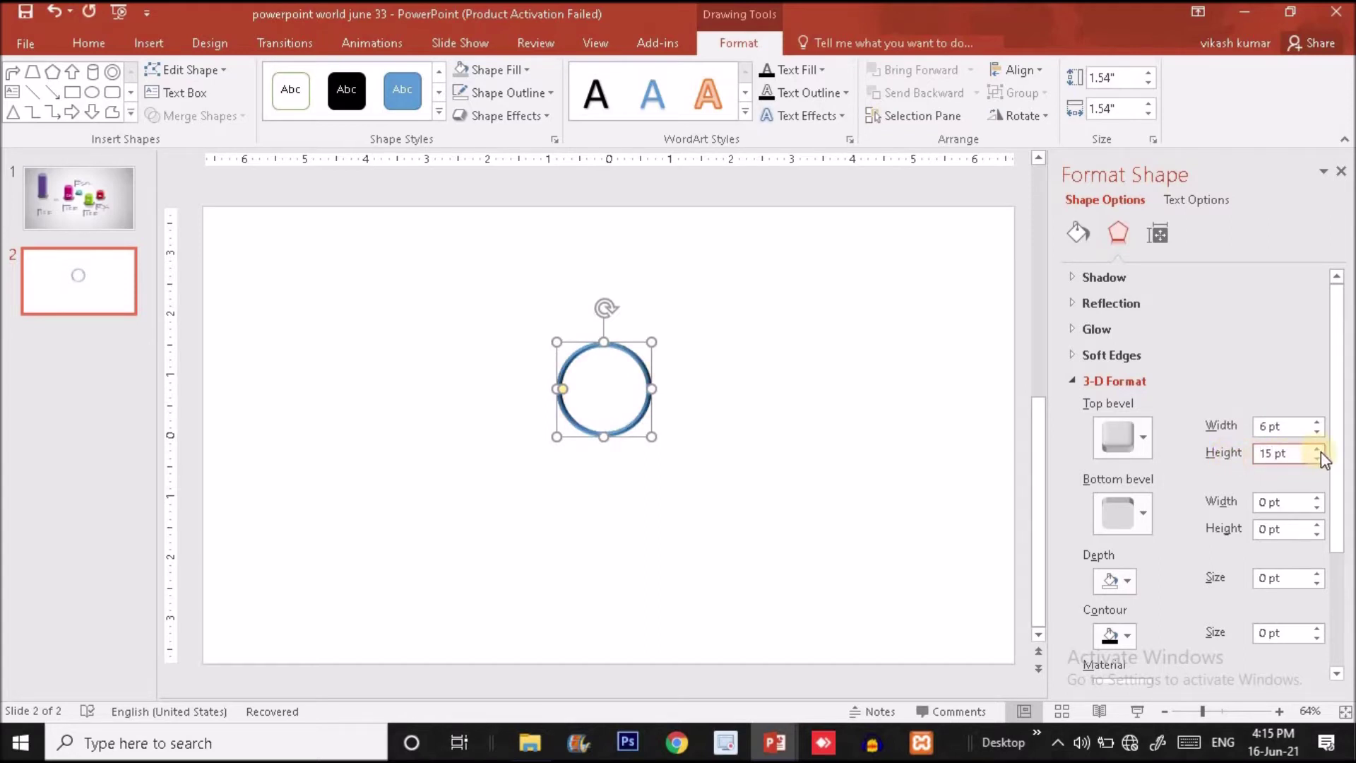
key("shift+Tab")
type("0")
Apply the parallel 3-D rotation preset with X 314.7°, Y 324.6° and Z 60.2° to the ring.
left_click_drag(1337, 522, 1335, 635)
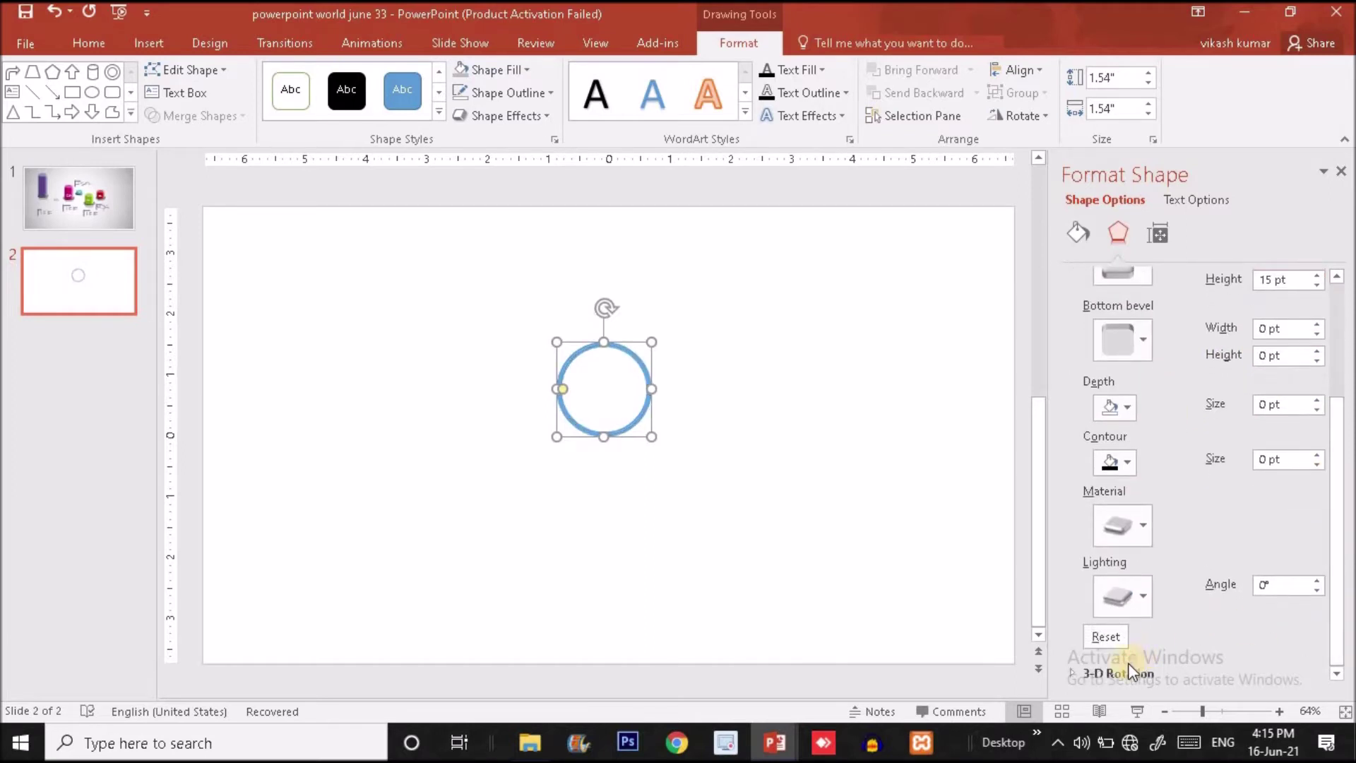
left_click(1120, 672)
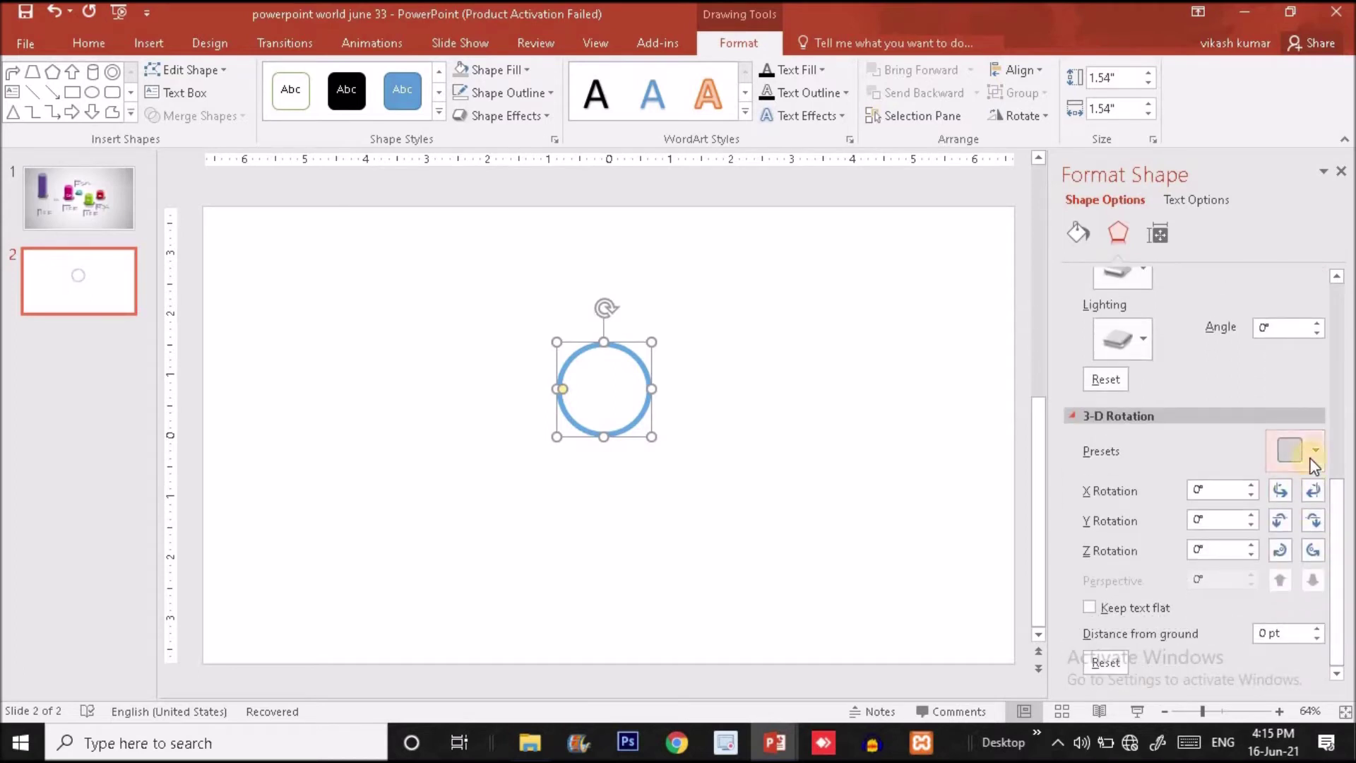
left_click(1314, 455)
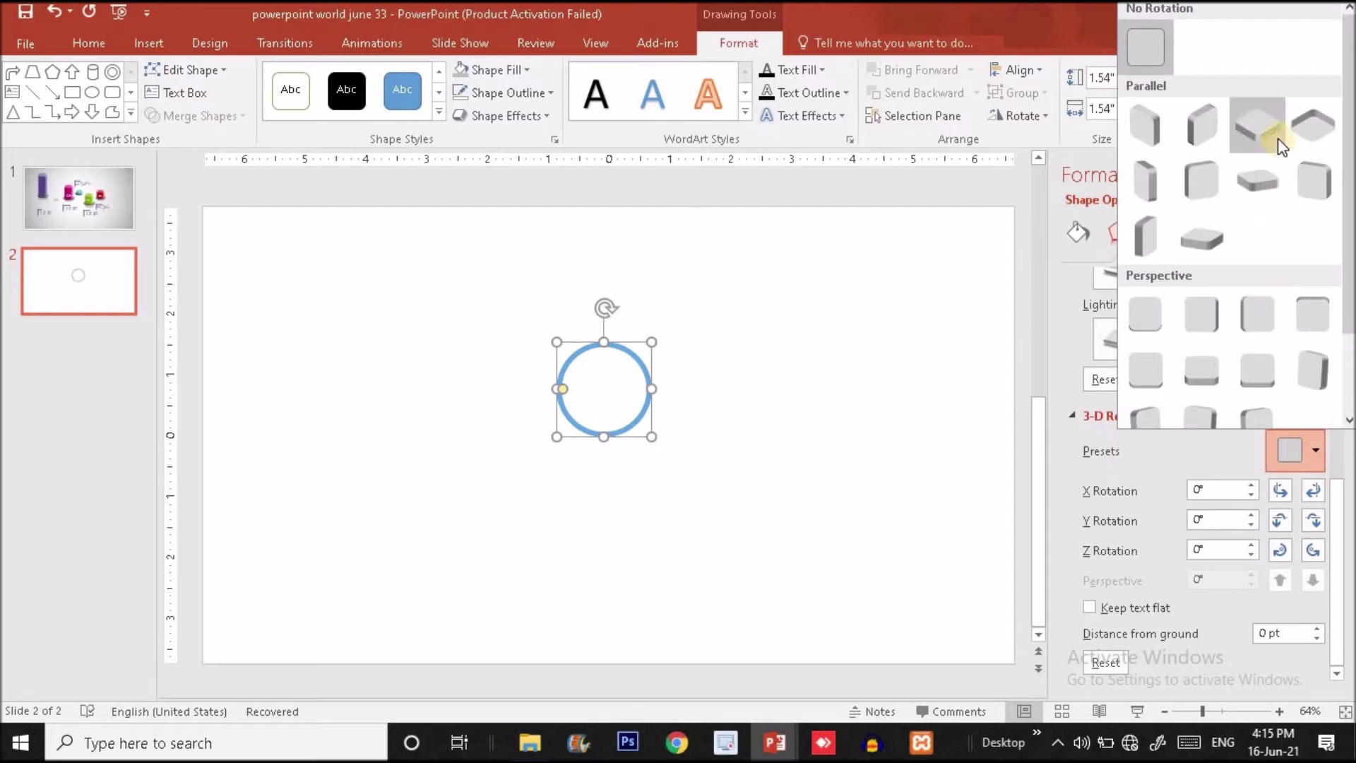
key("Escape")
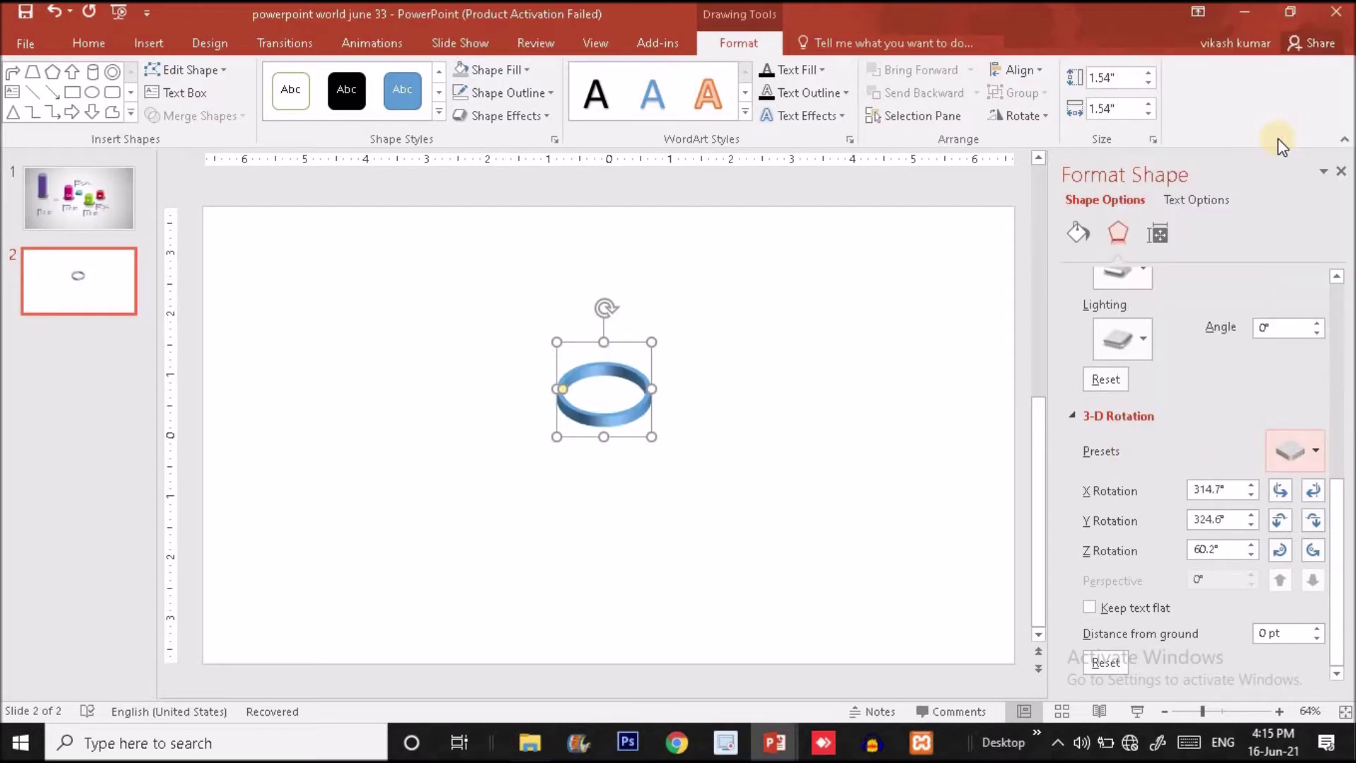
Reduce the ring's top bevel height to 9 pt and deselect the ring.
left_click_drag(1335, 600, 1330, 445)
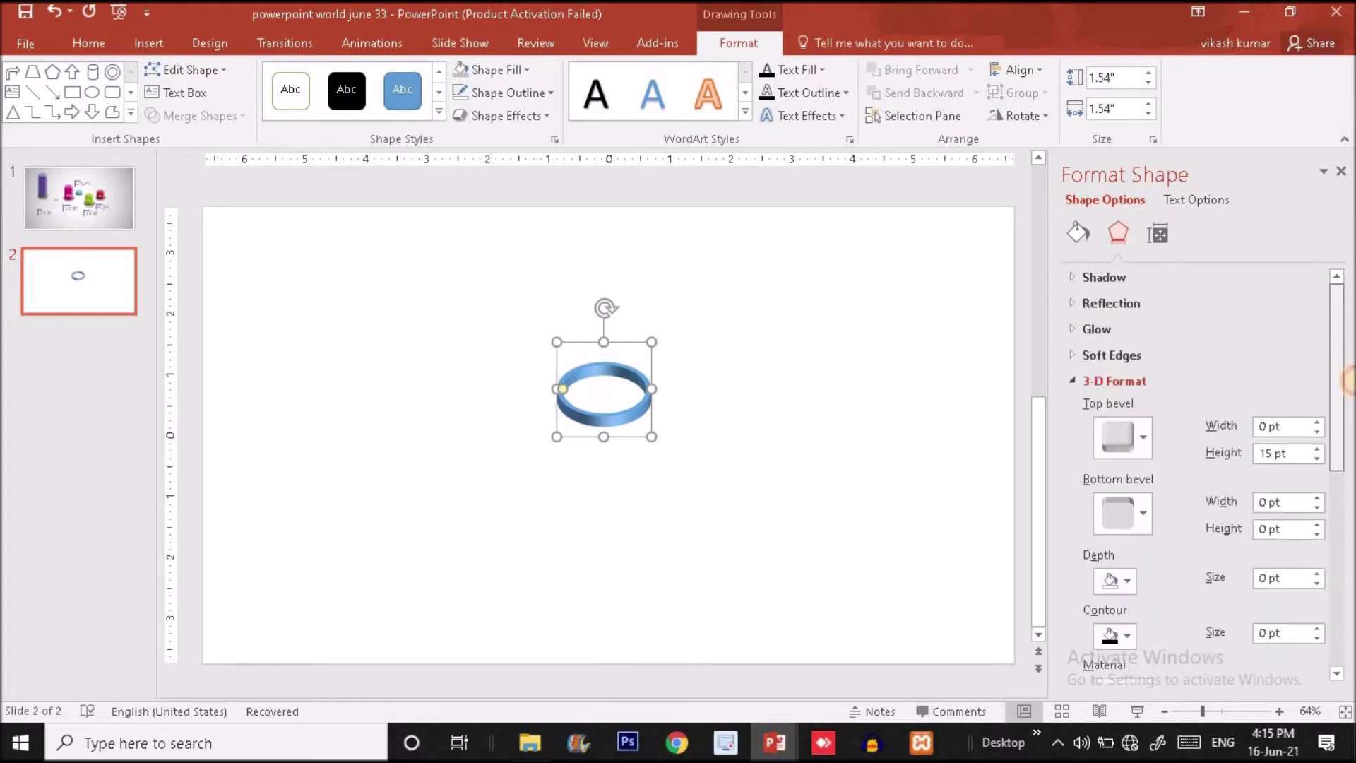
left_click(1317, 459)
left_click(1317, 459)
left_click(1317, 459)
left_click(1317, 459)
left_click(1317, 459)
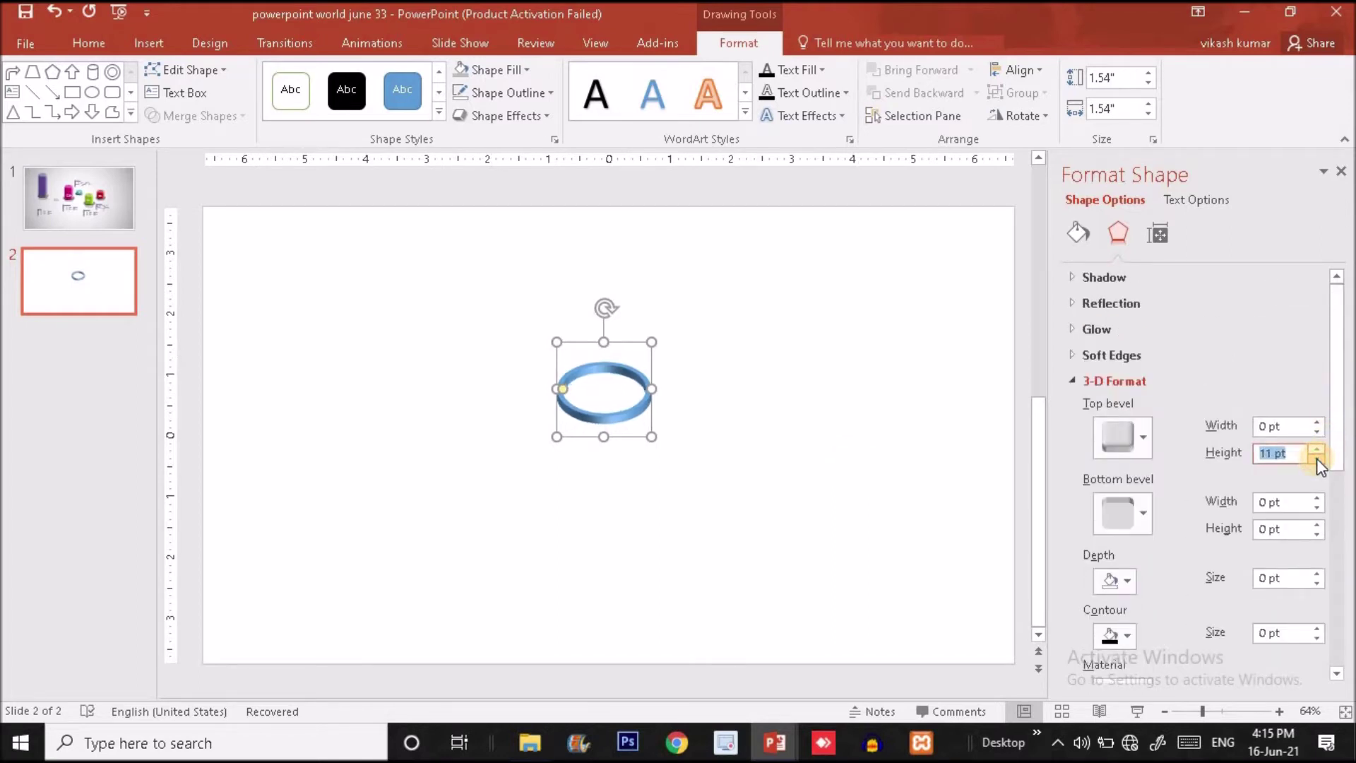
left_click(1317, 459)
left_click(1317, 459)
left_click(1317, 459)
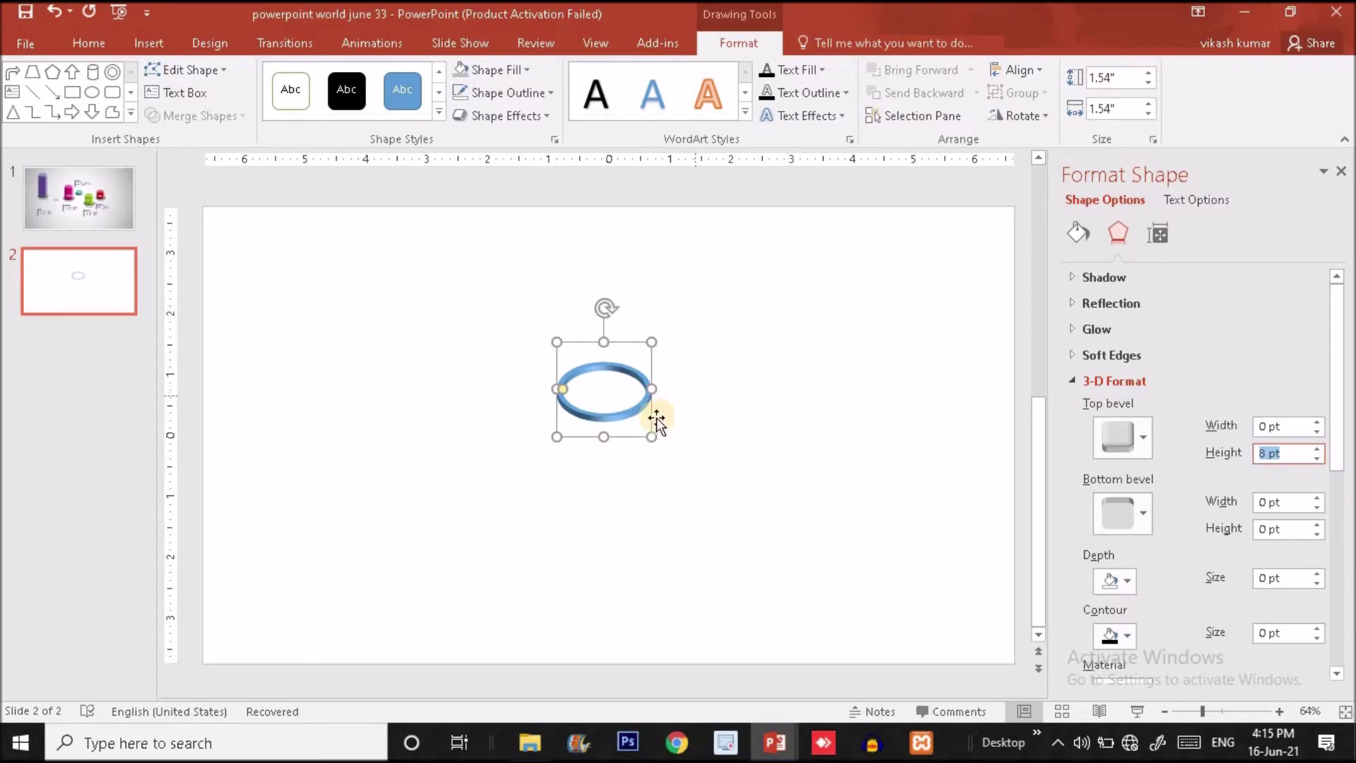
left_click(1318, 449)
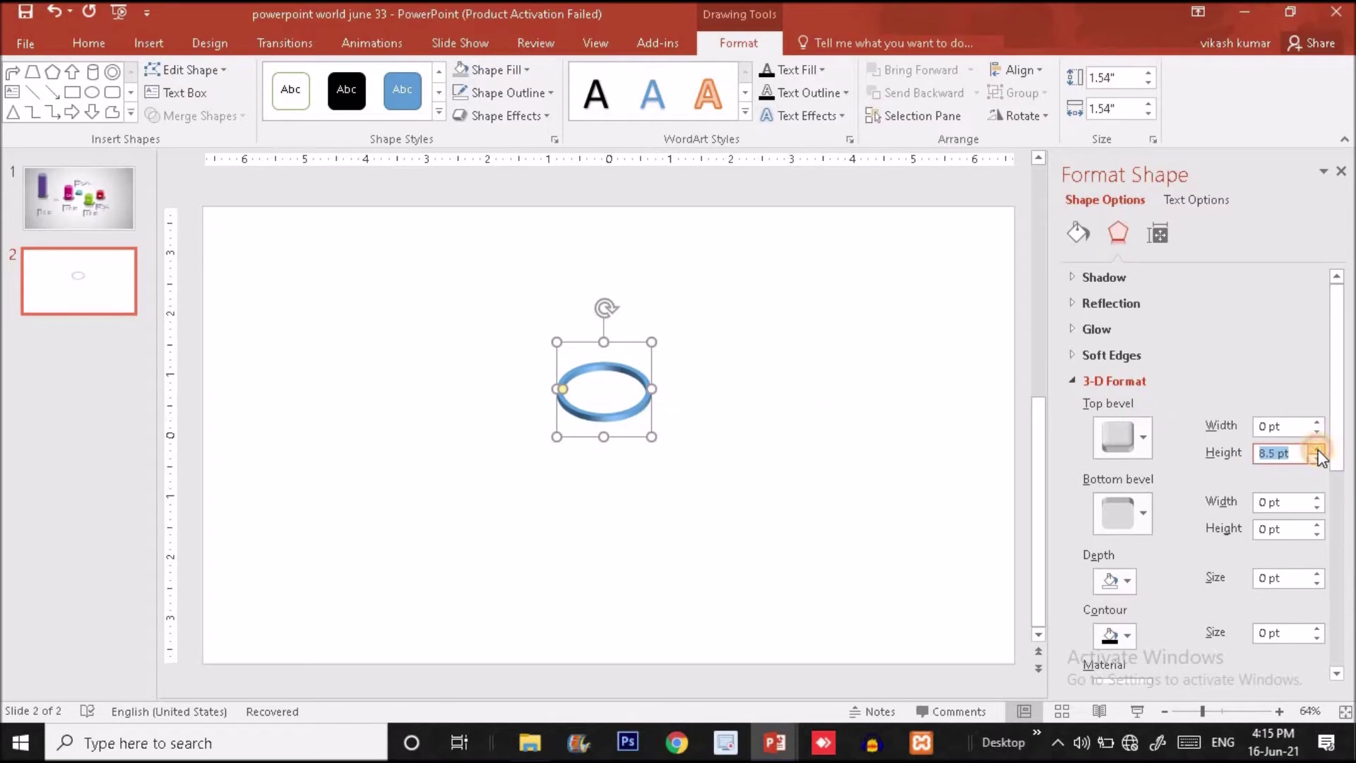
left_click(817, 451)
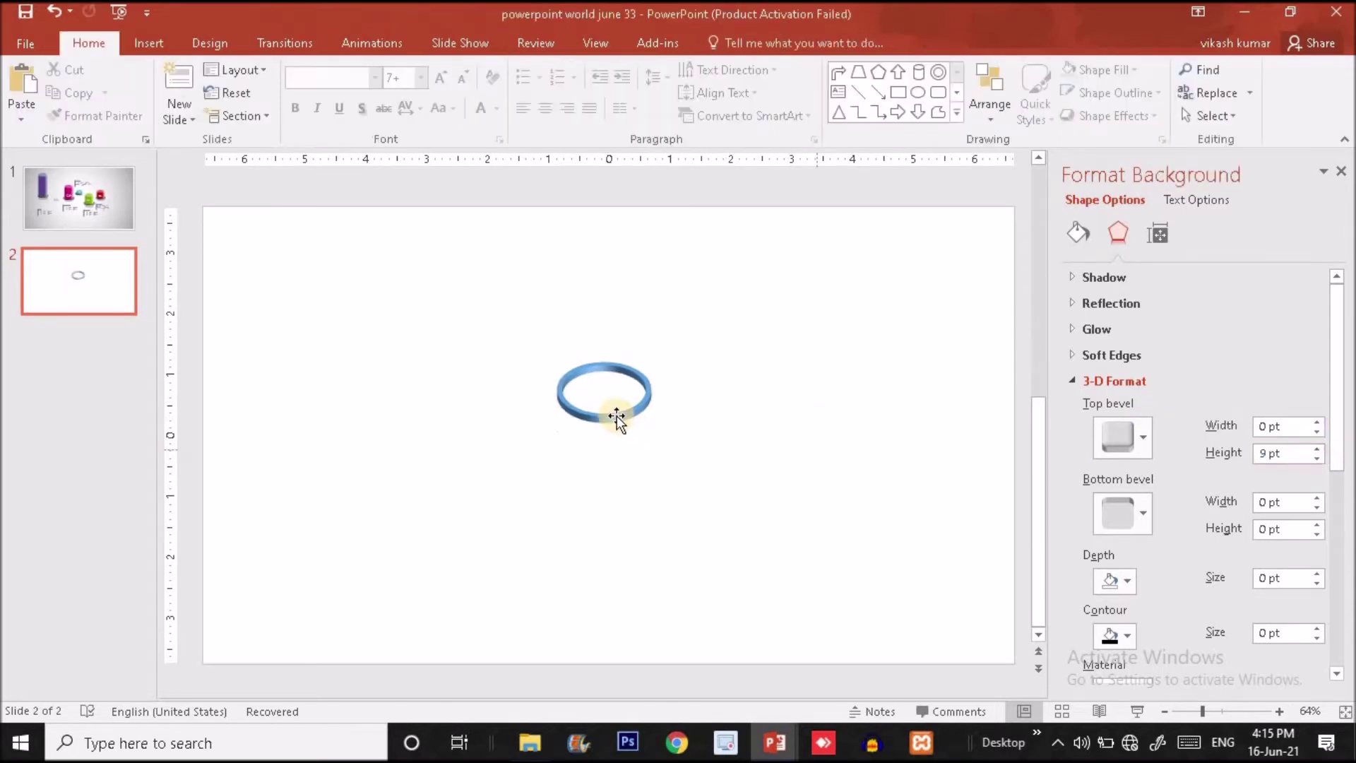
Move the ring horizontally into the slide's left half and set its top bevel height to 8 pt.
left_click_drag(612, 414, 477, 410)
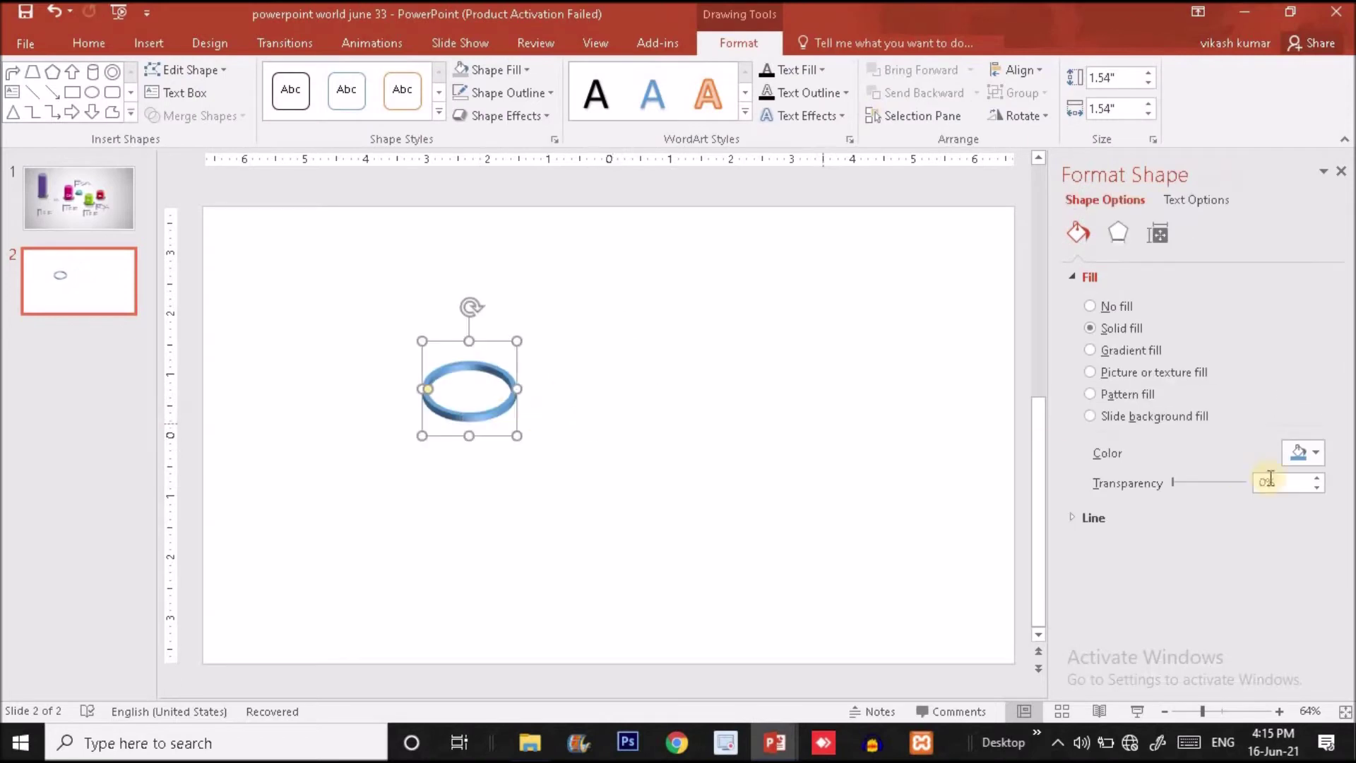
left_click(1118, 233)
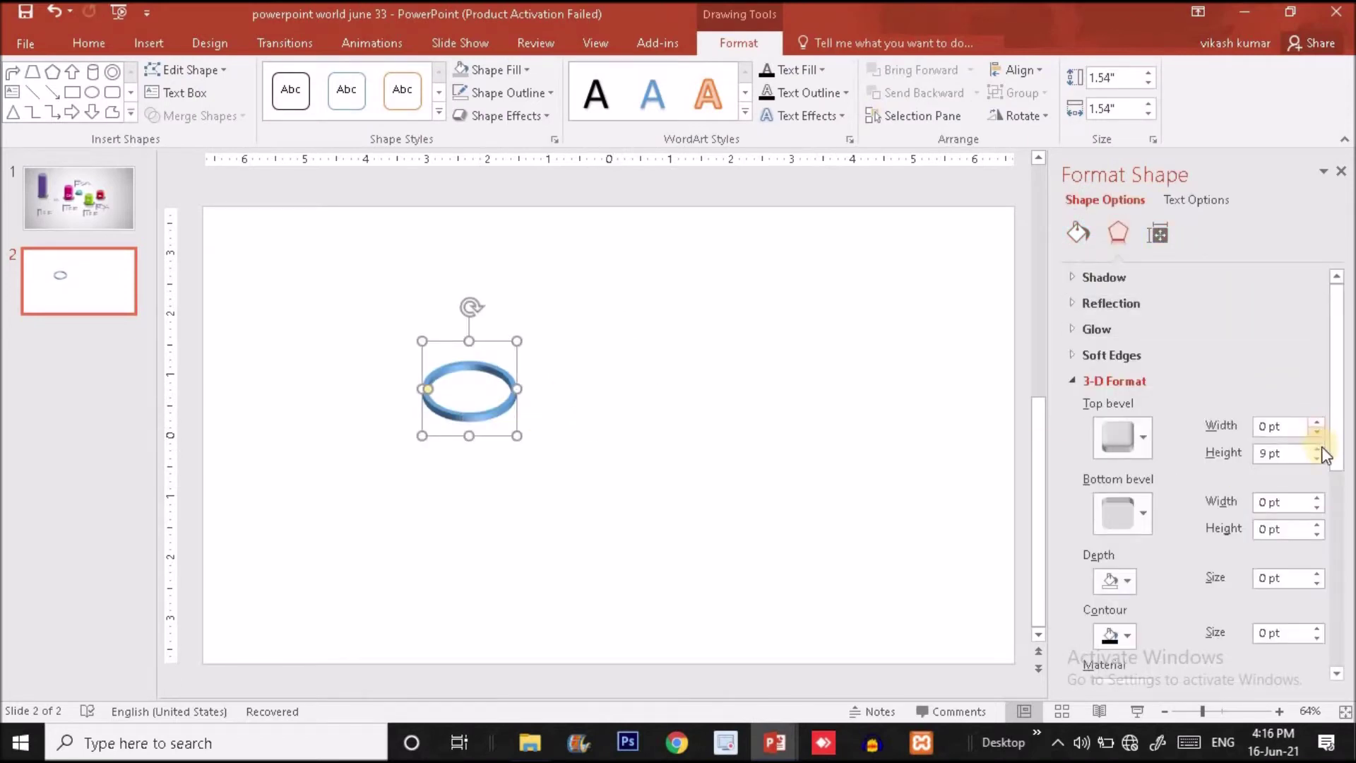
left_click(1318, 457)
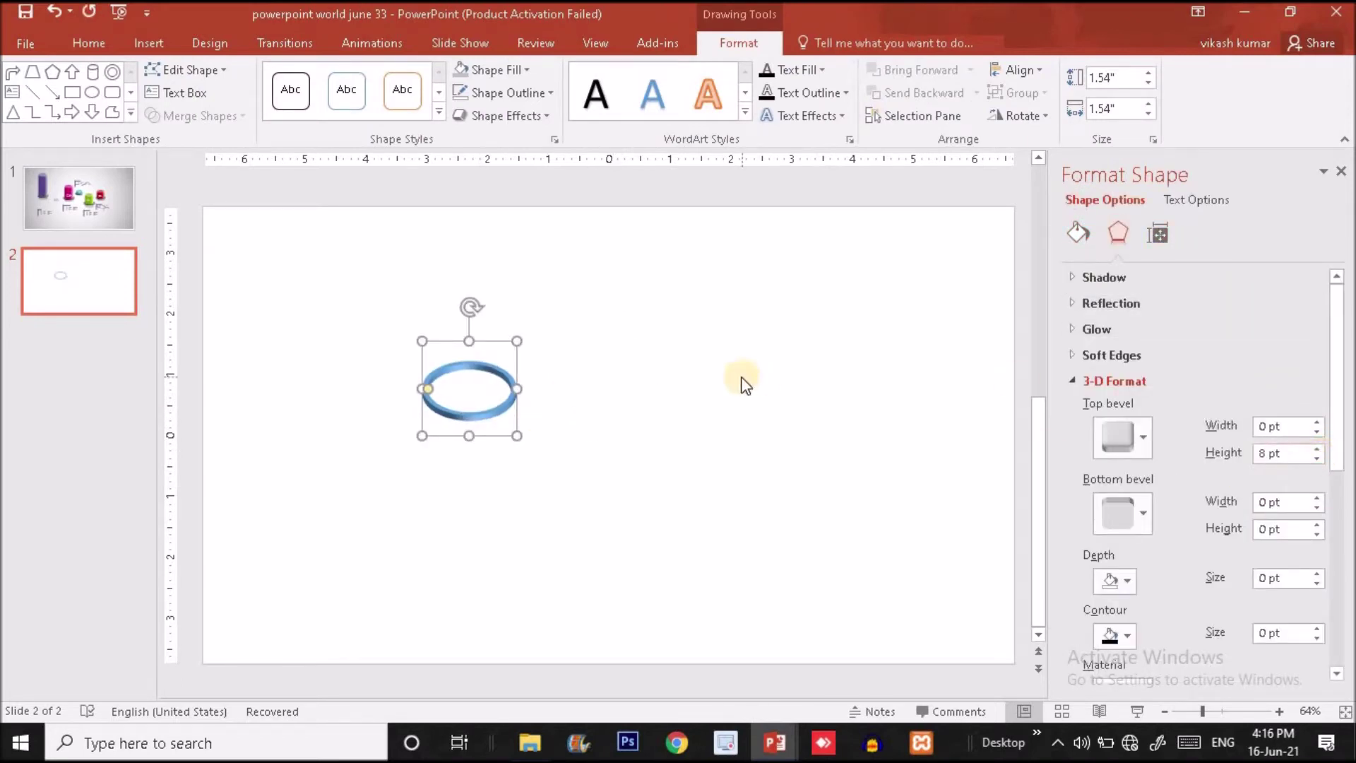
left_click(524, 401)
Draw a cylinder about 3.34" high and 1.75" wide to the right of the ring on slide 2, with 62% fill transparency.
left_click(97, 223)
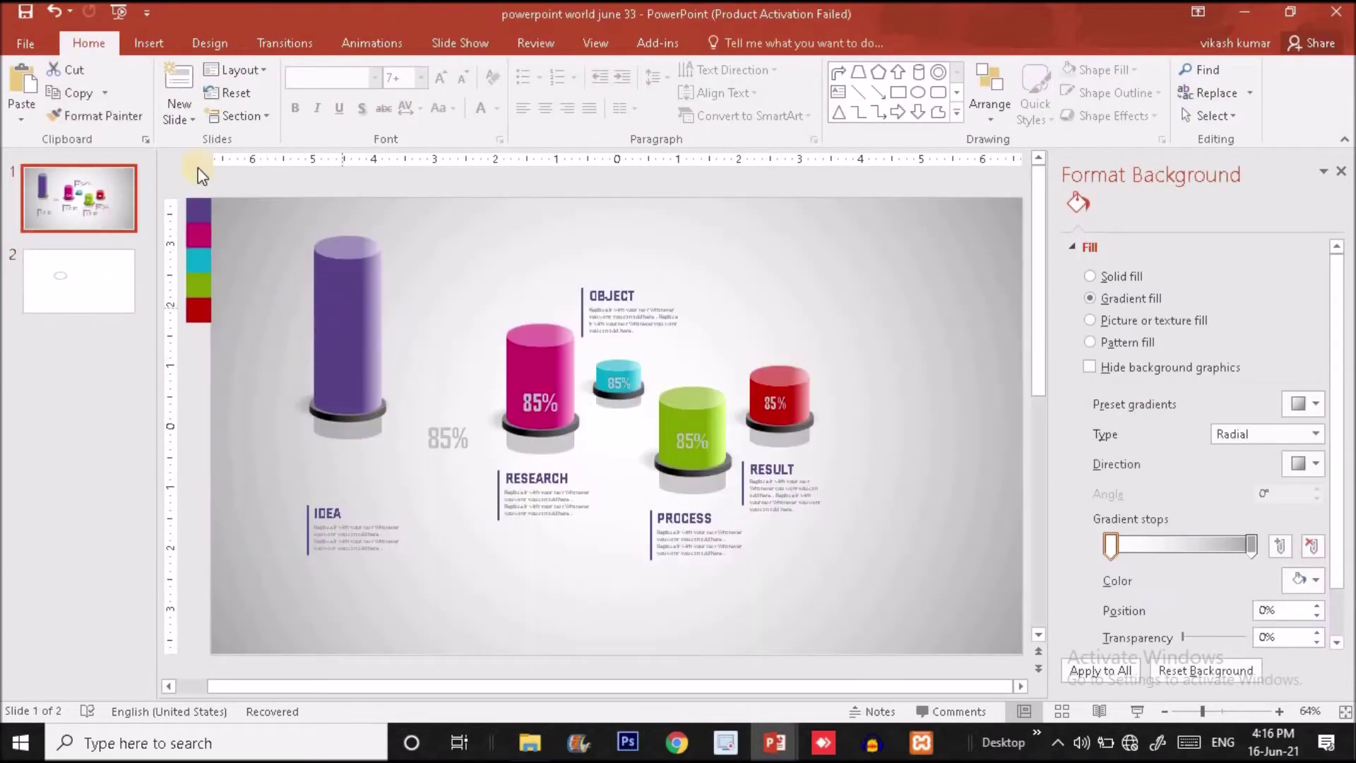
left_click(108, 268)
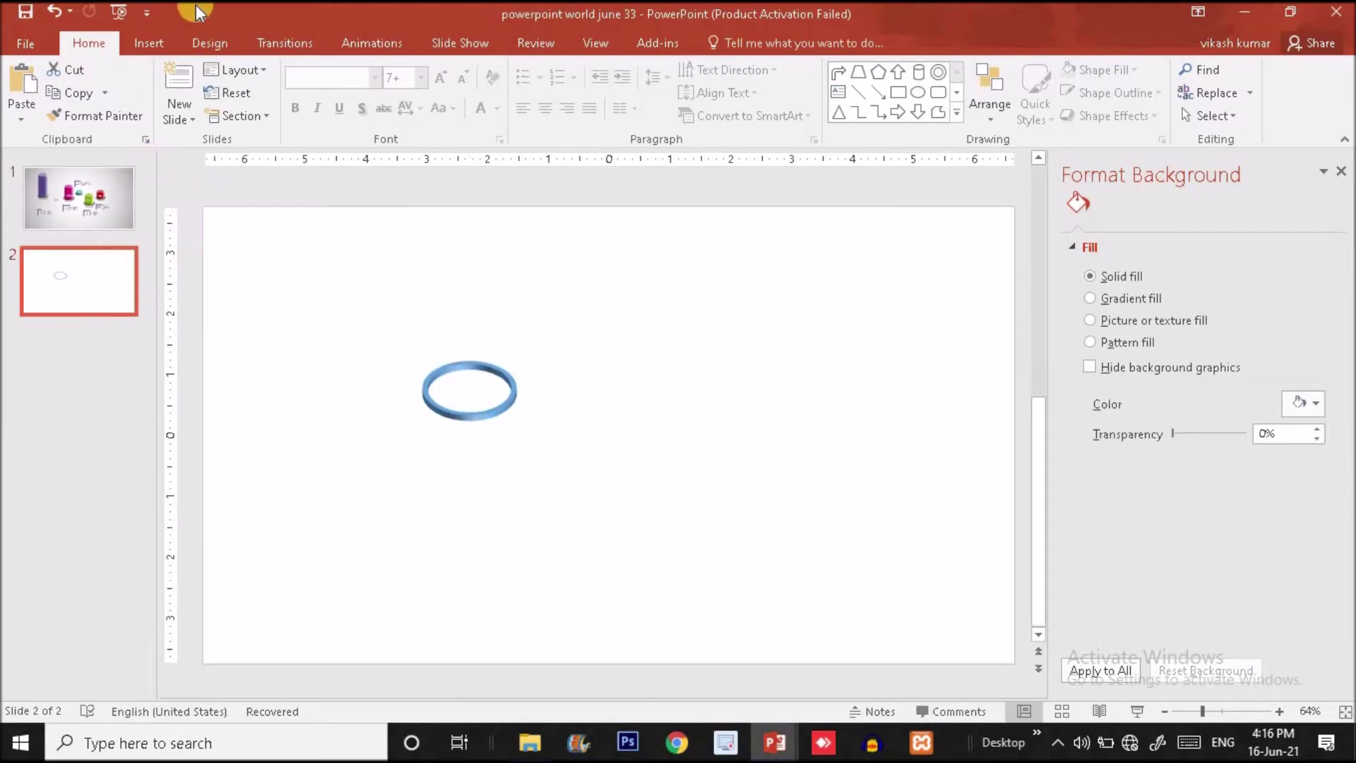
left_click(156, 41)
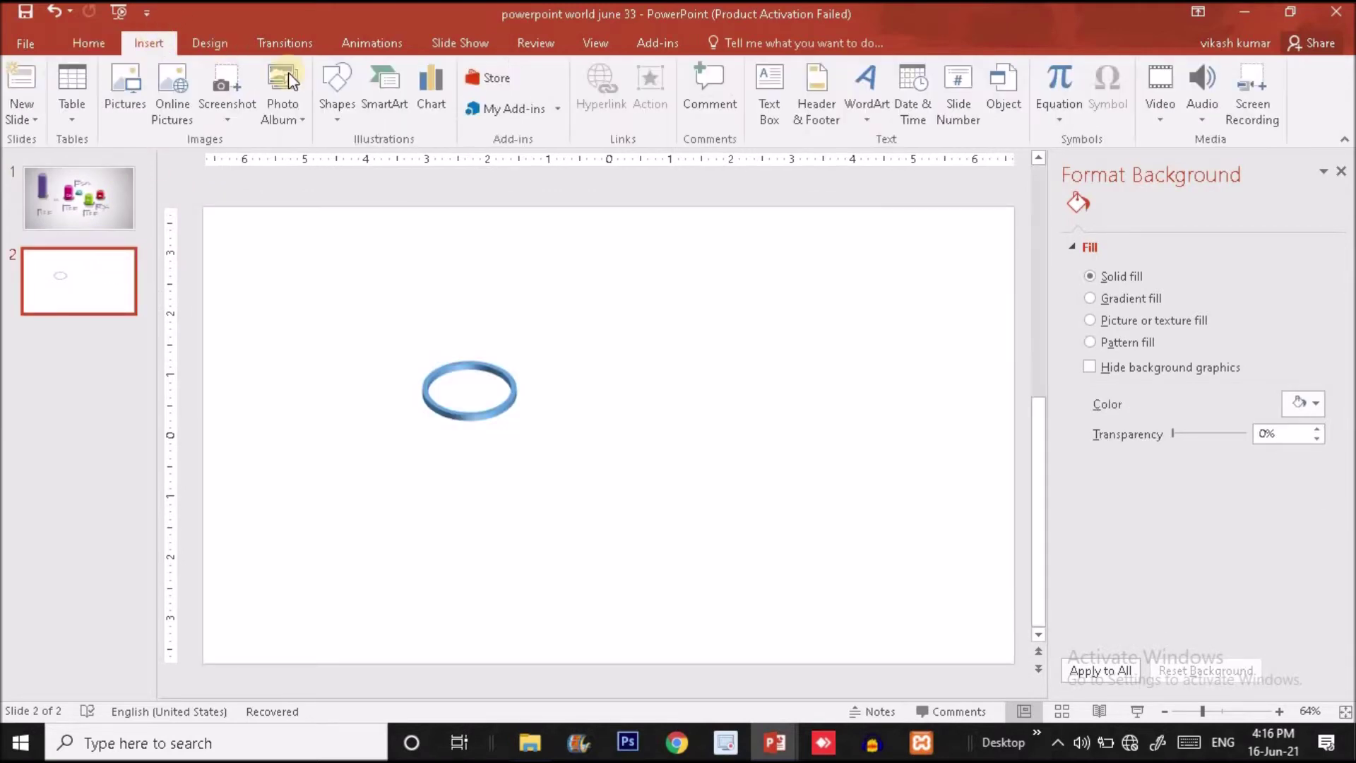
left_click(330, 106)
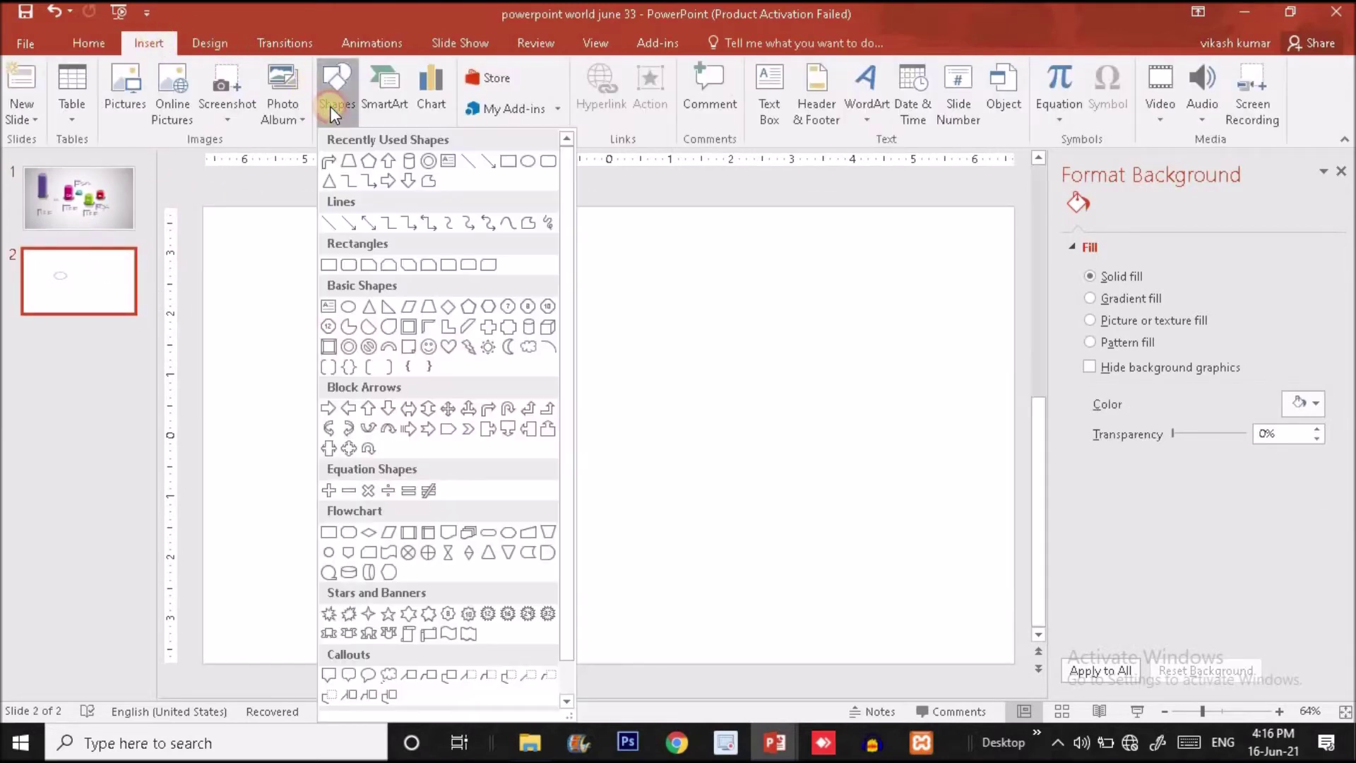
left_click(528, 327)
left_click_drag(594, 350, 700, 554)
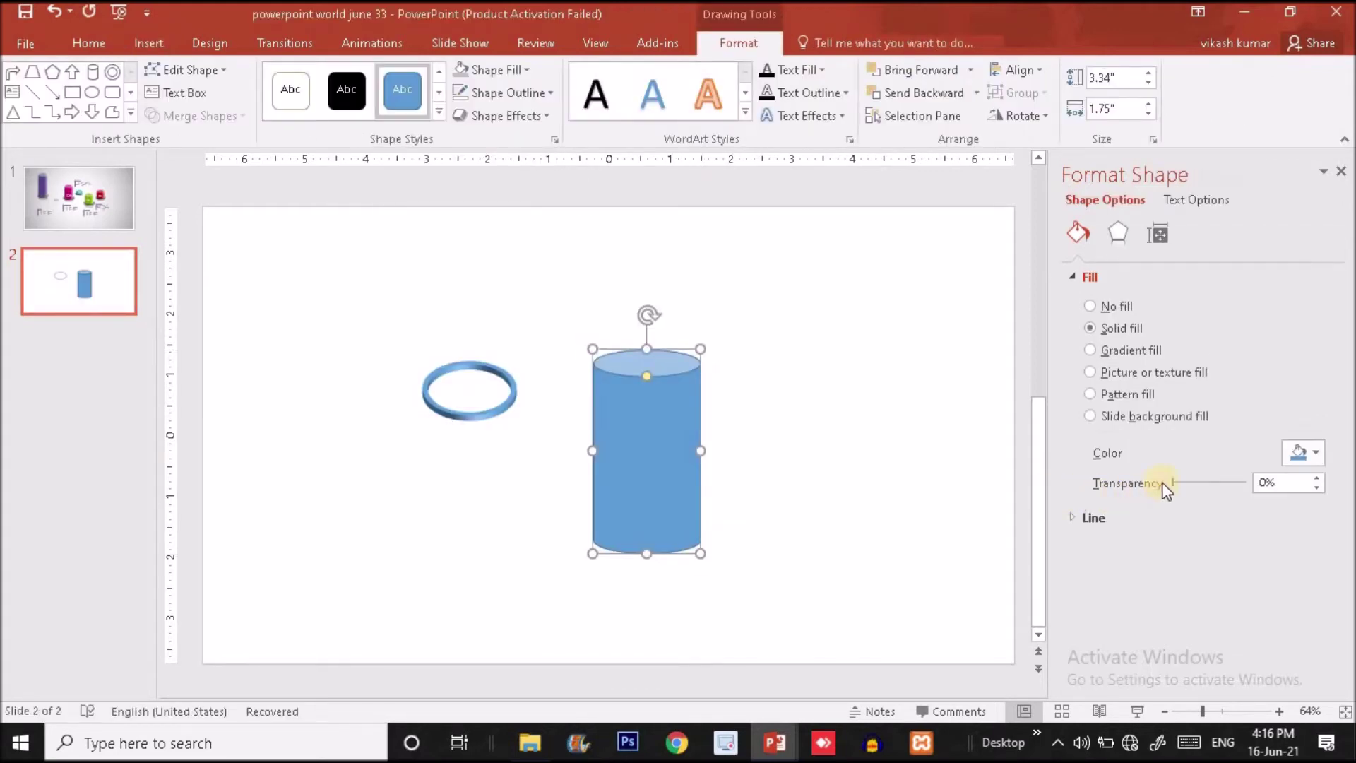
left_click_drag(1172, 482, 1219, 482)
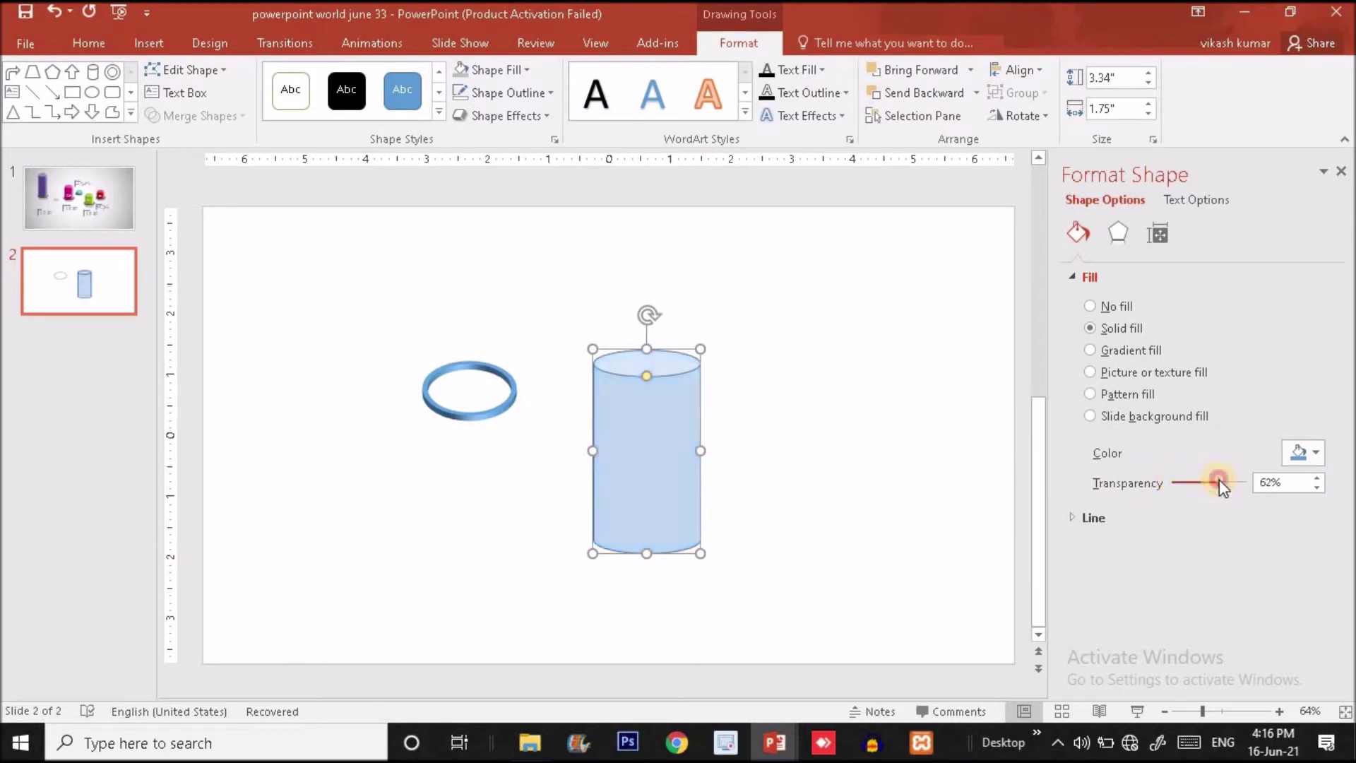
Overlap the cylinder with the ring to compare their widths, remove its outline, and place it to the right of the ring.
left_click_drag(659, 481, 486, 343)
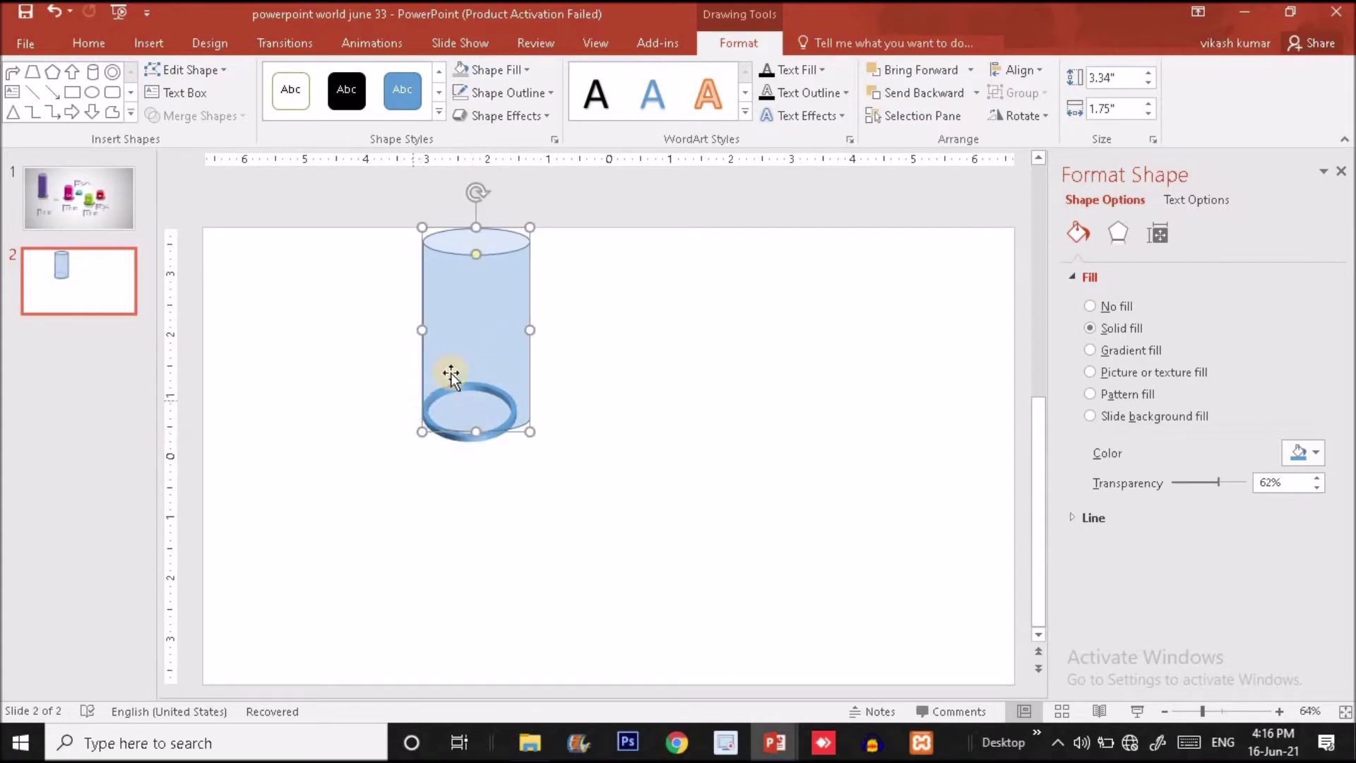
left_click(518, 96)
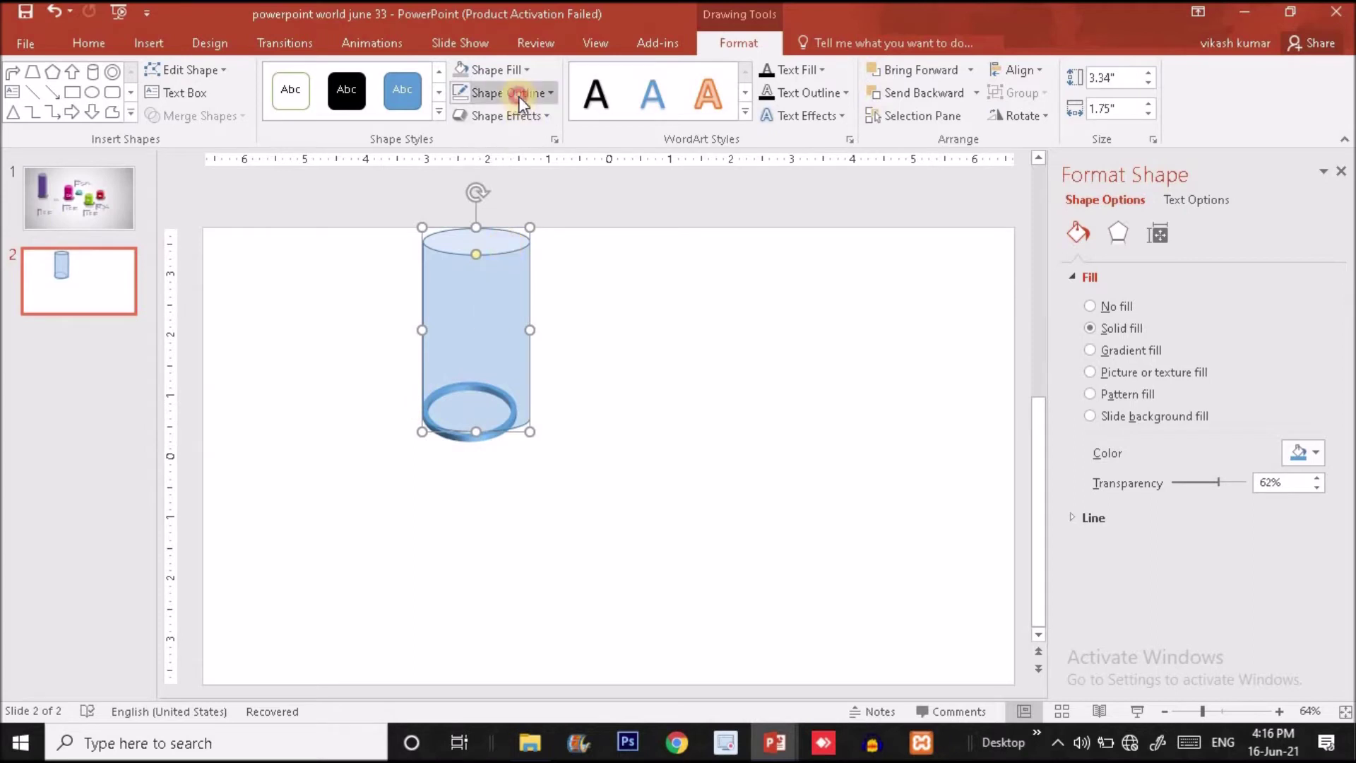
left_click(460, 99)
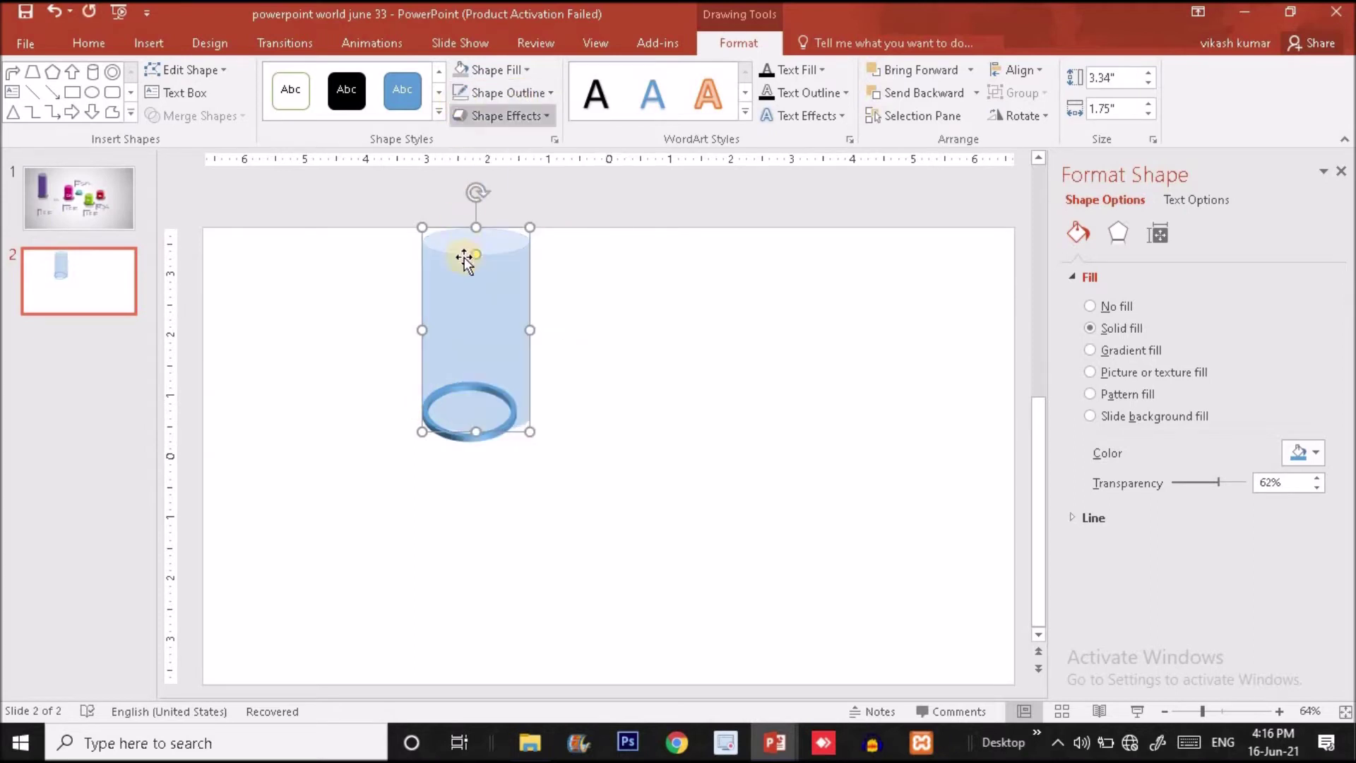
left_click_drag(464, 306, 672, 351)
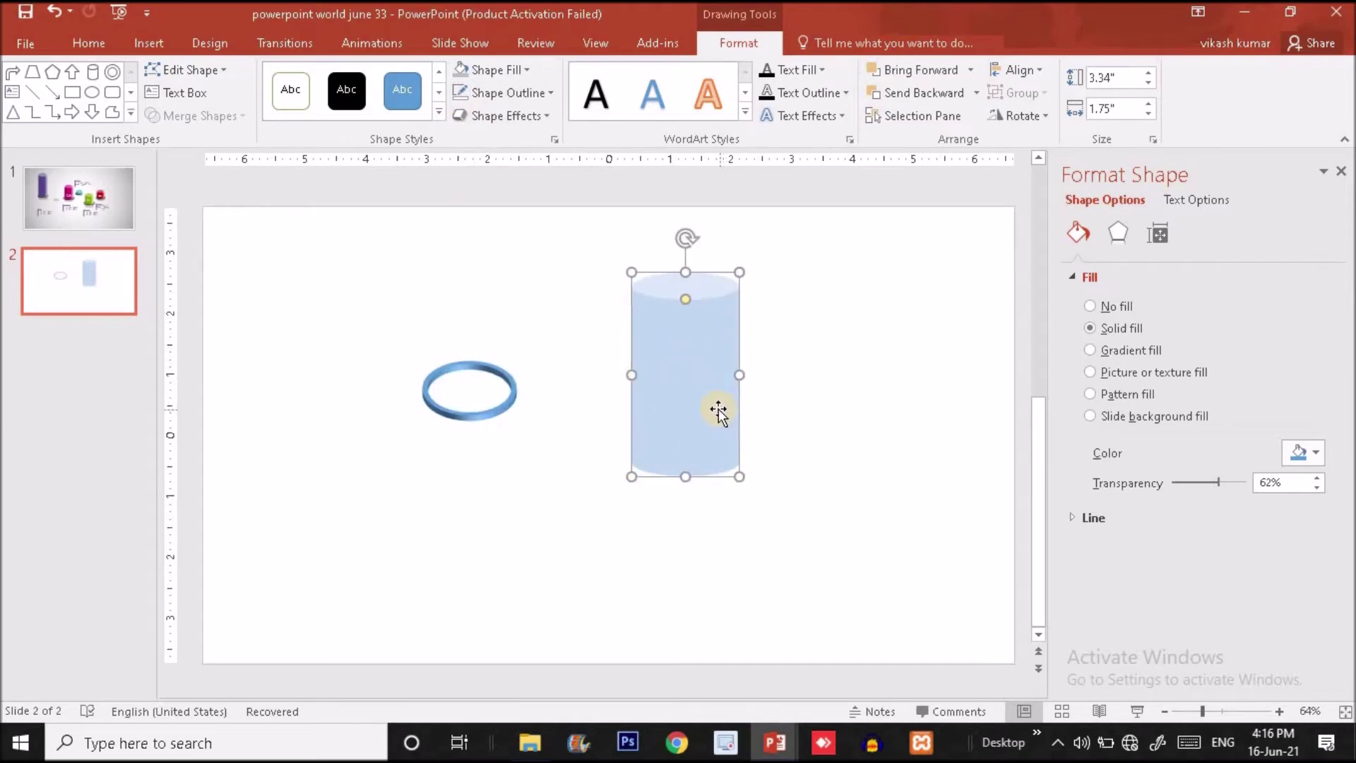
Compare the ring with the reference on slide 1 and set its Y rotation to 320° on slide 2.
left_click(112, 219)
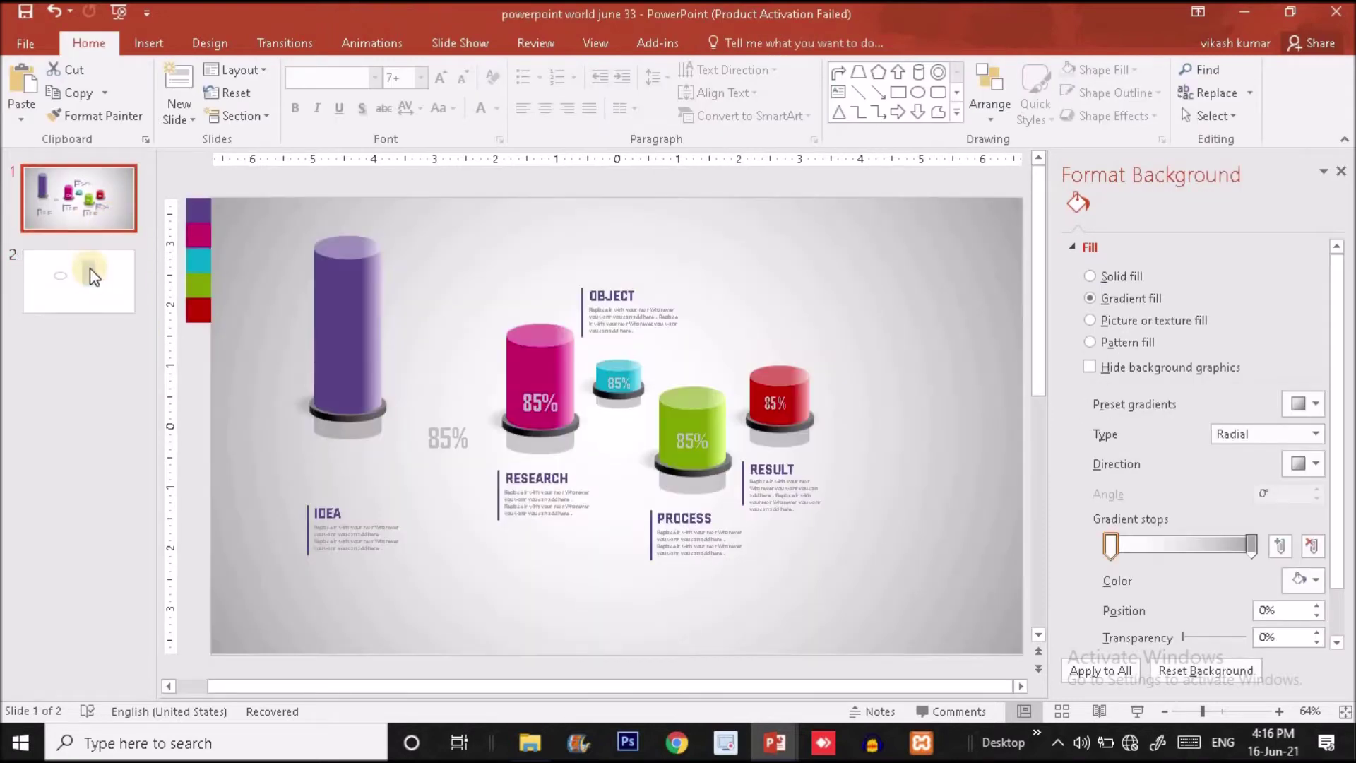
left_click(117, 283)
left_click(478, 416)
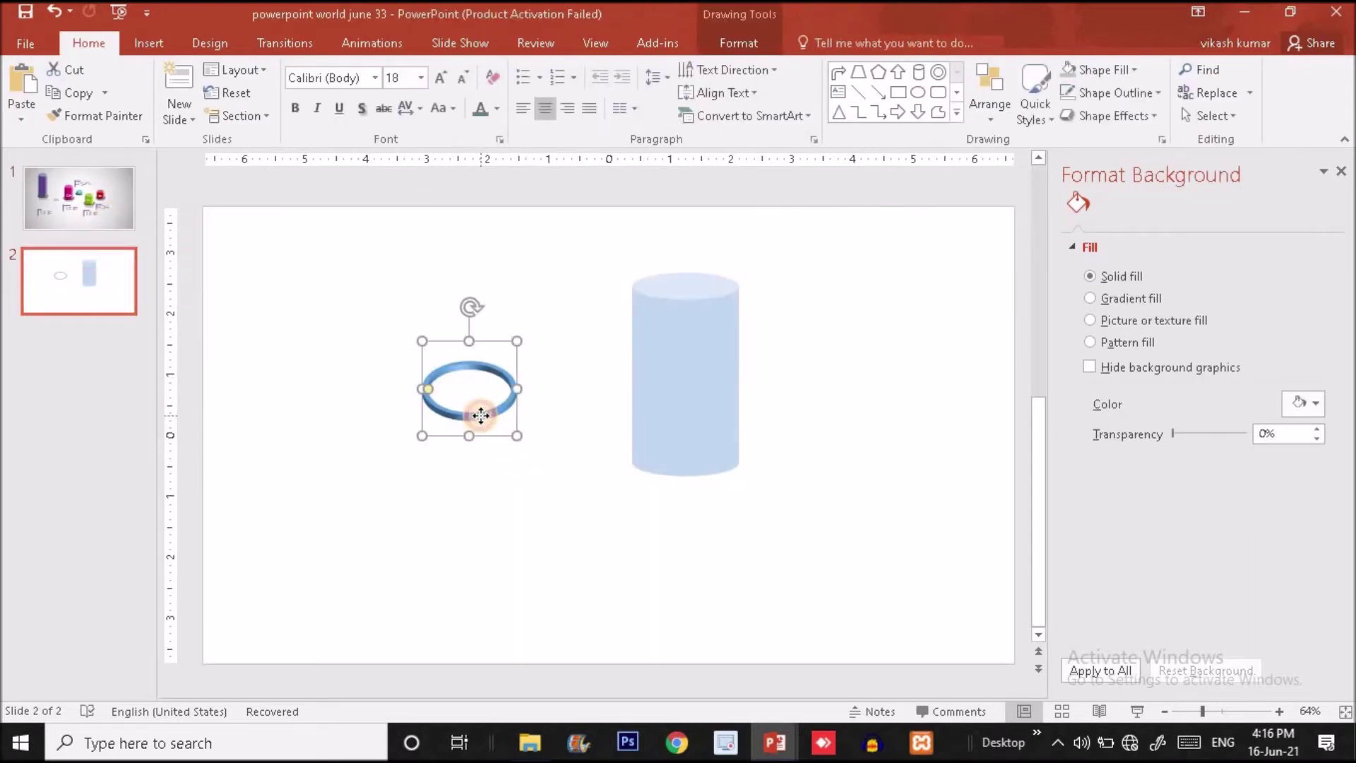
left_click(1121, 230)
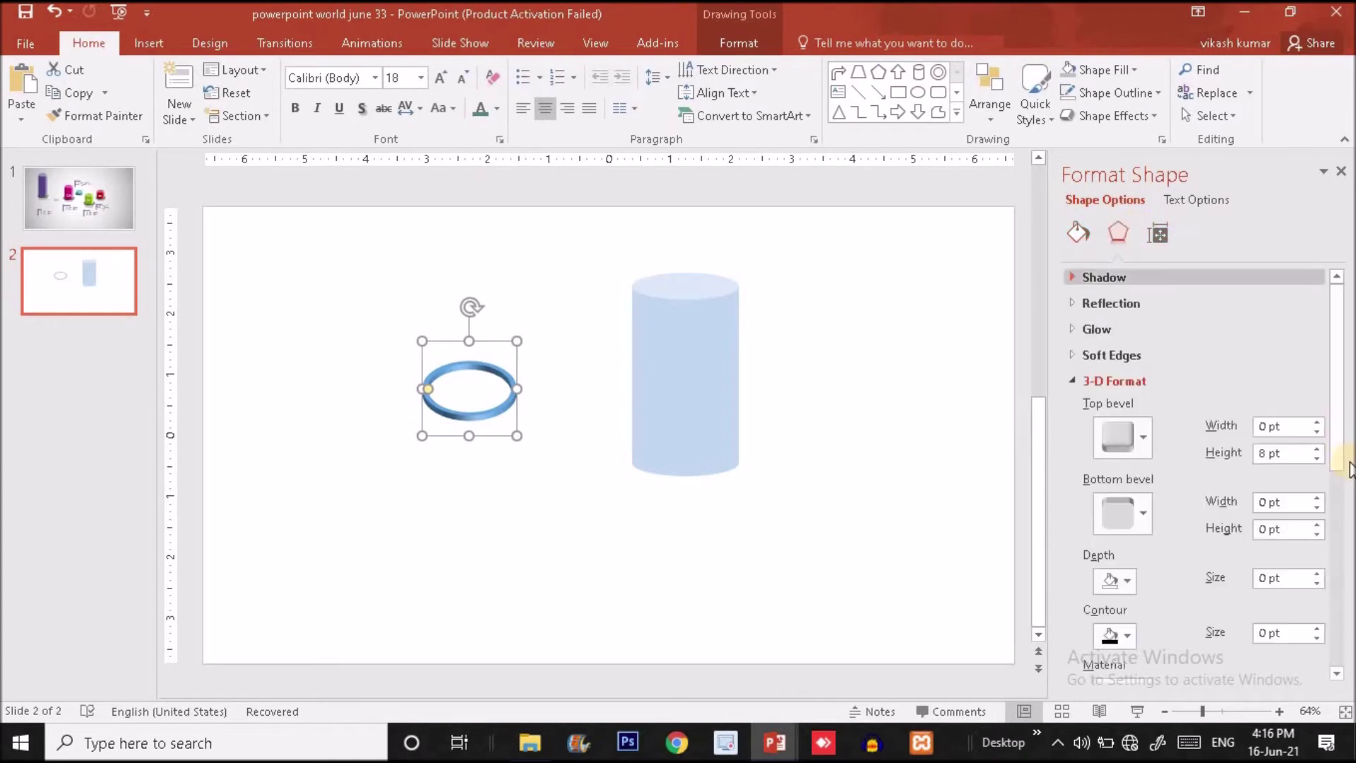
left_click_drag(1341, 452, 1335, 671)
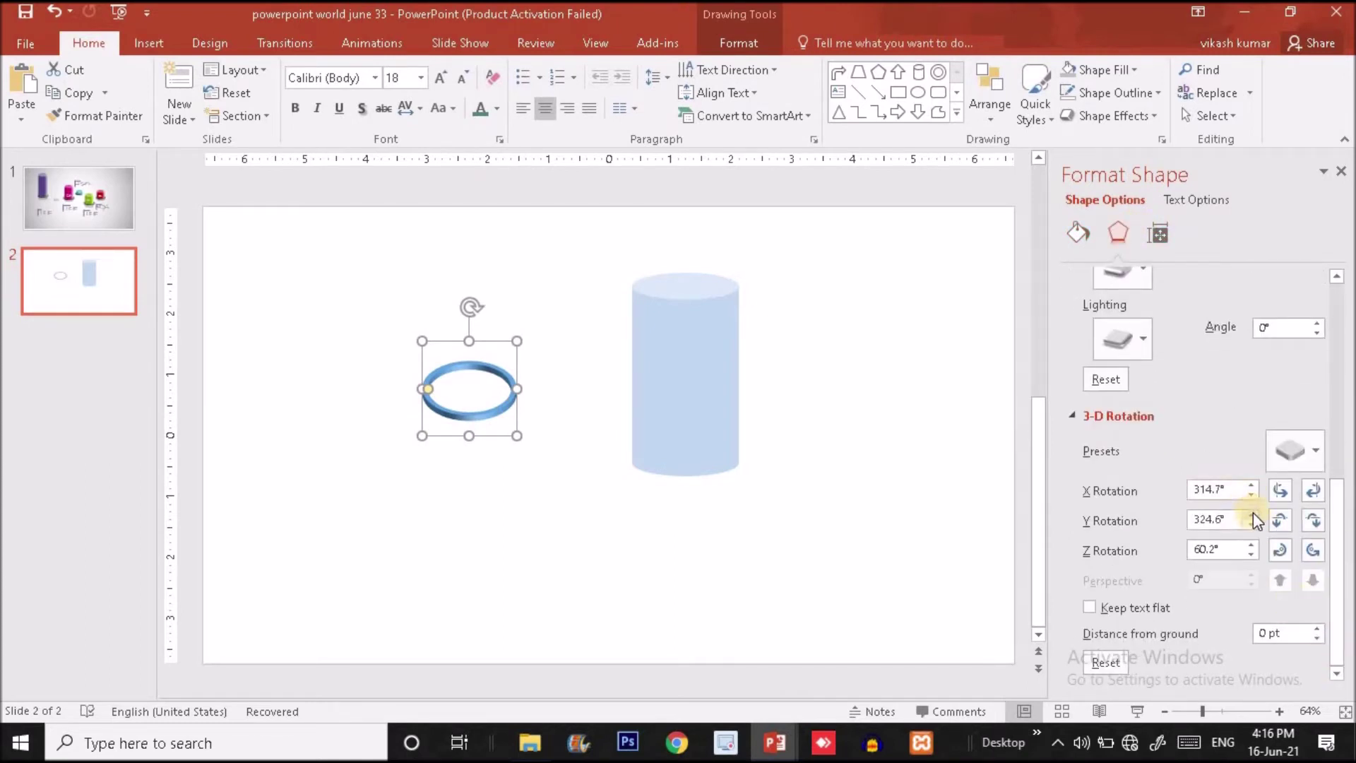
left_click(1253, 514)
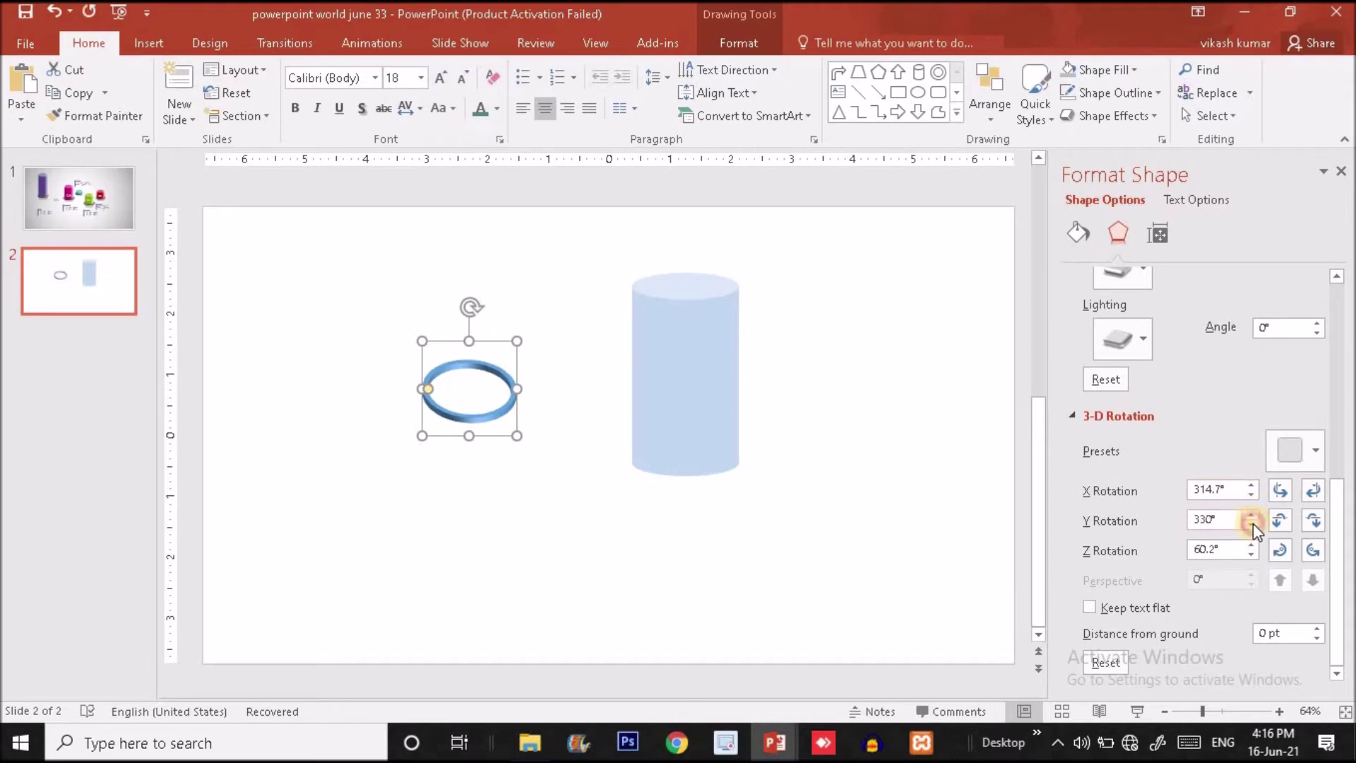
left_click(1251, 525)
Set the ring's X rotation to 300° and its Z rotation to 70°, keeping Y at 320°, and deselect it.
left_click(1253, 495)
left_click(1253, 494)
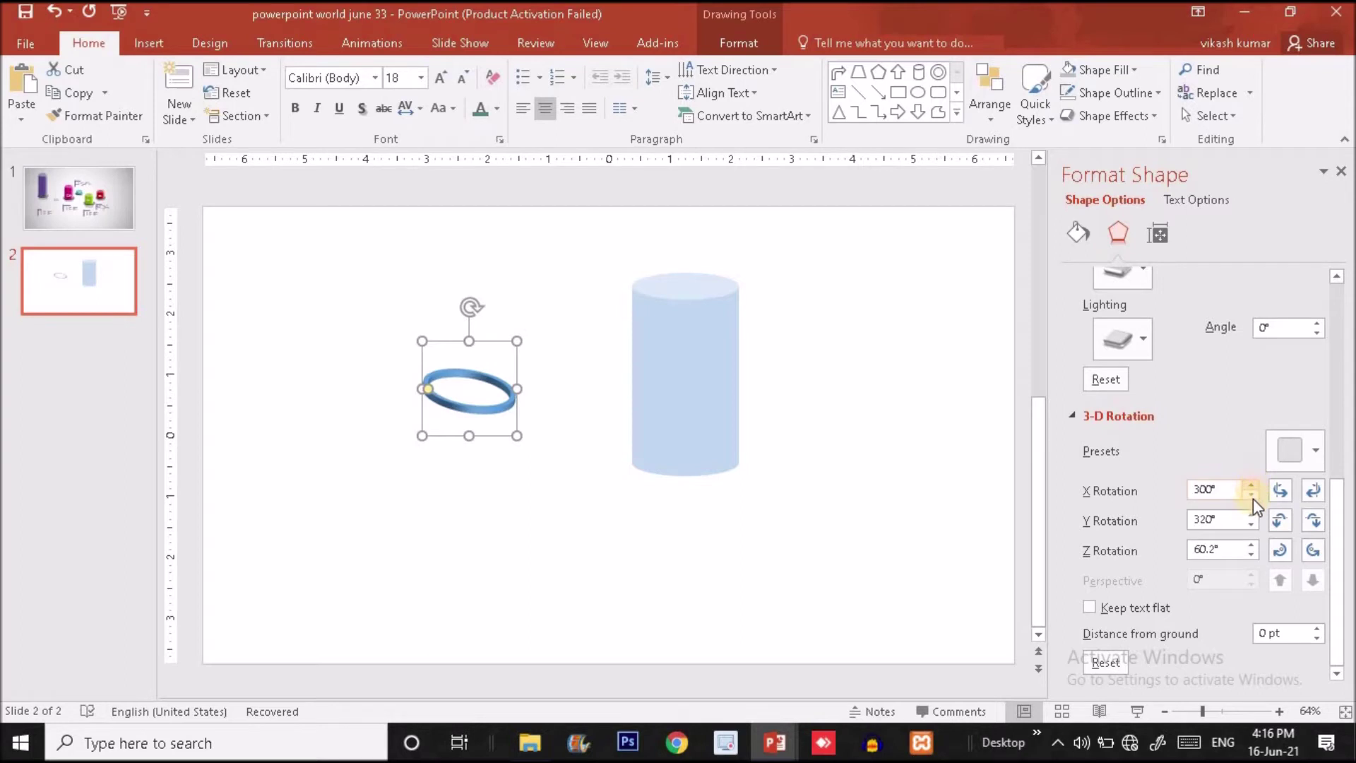
left_click(1253, 495)
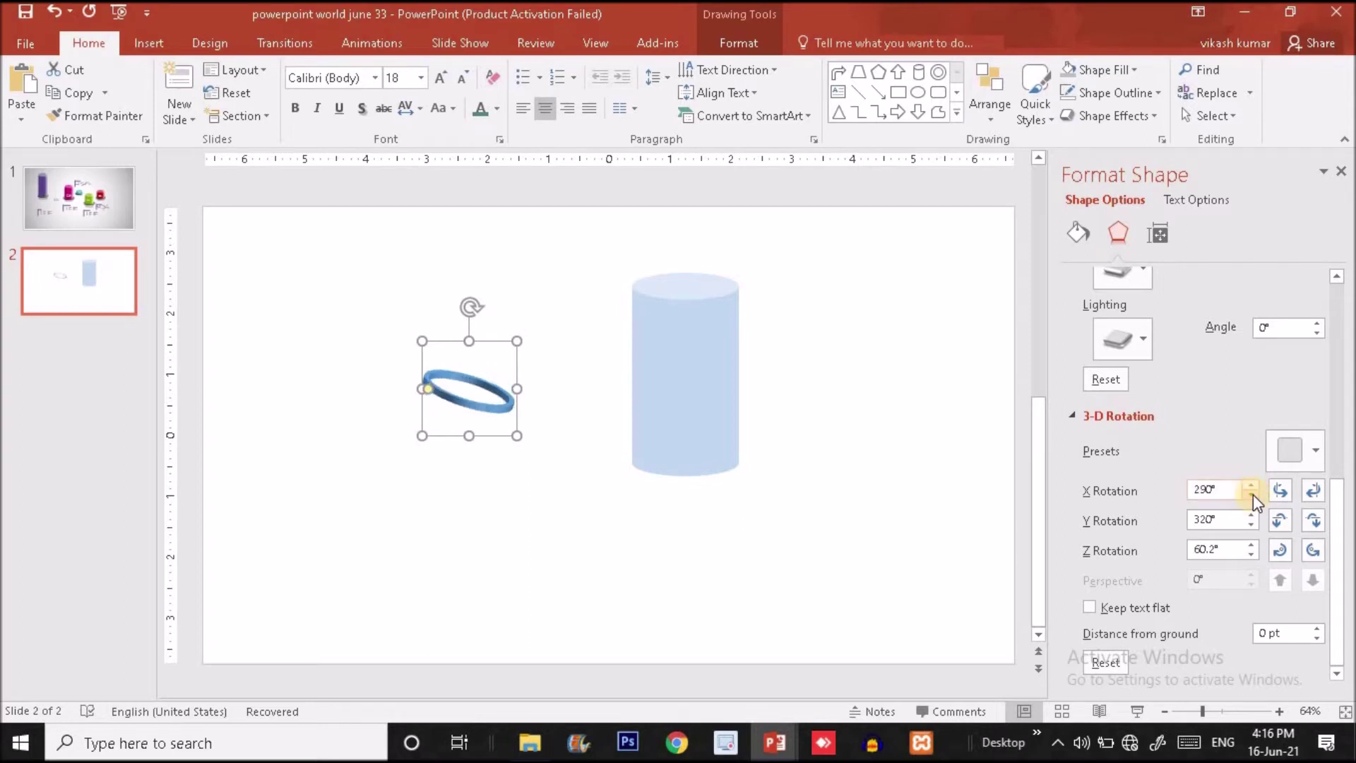
left_click(1253, 483)
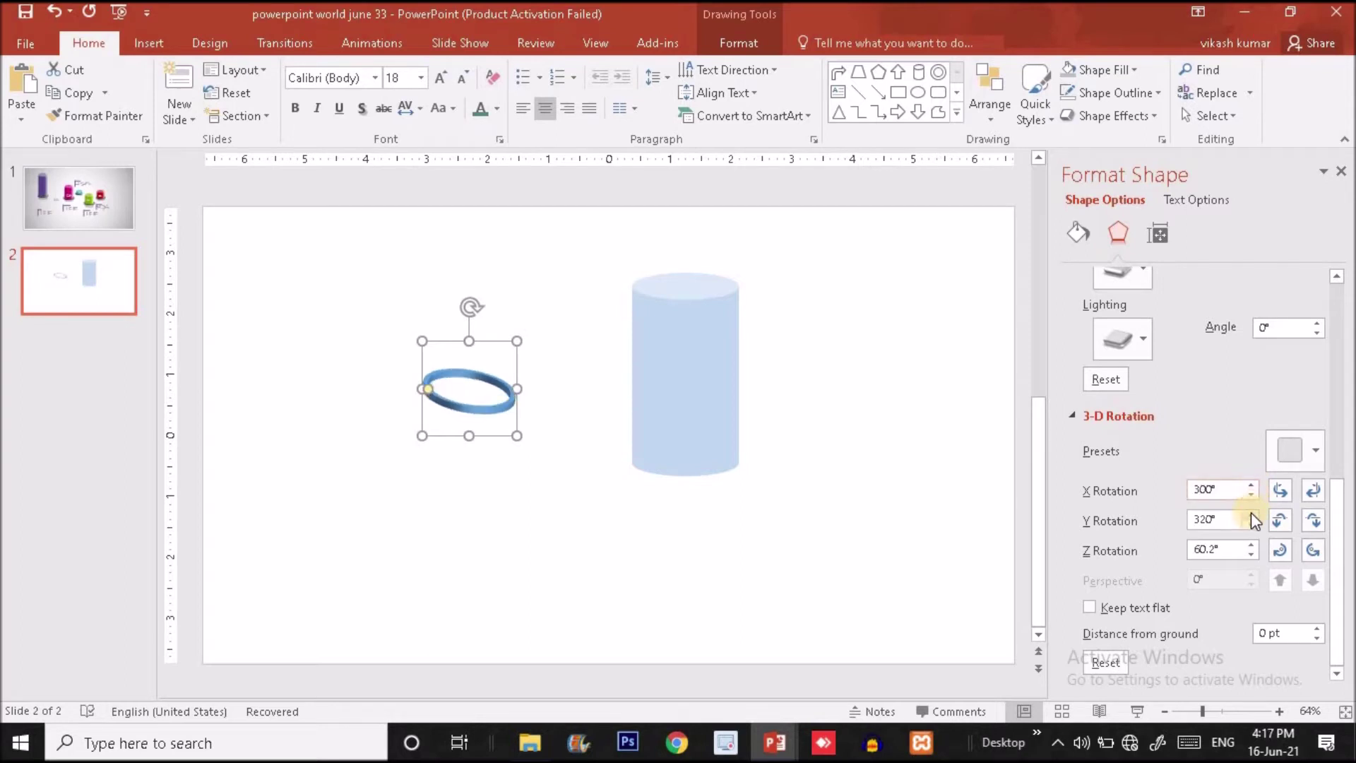
left_click(1251, 515)
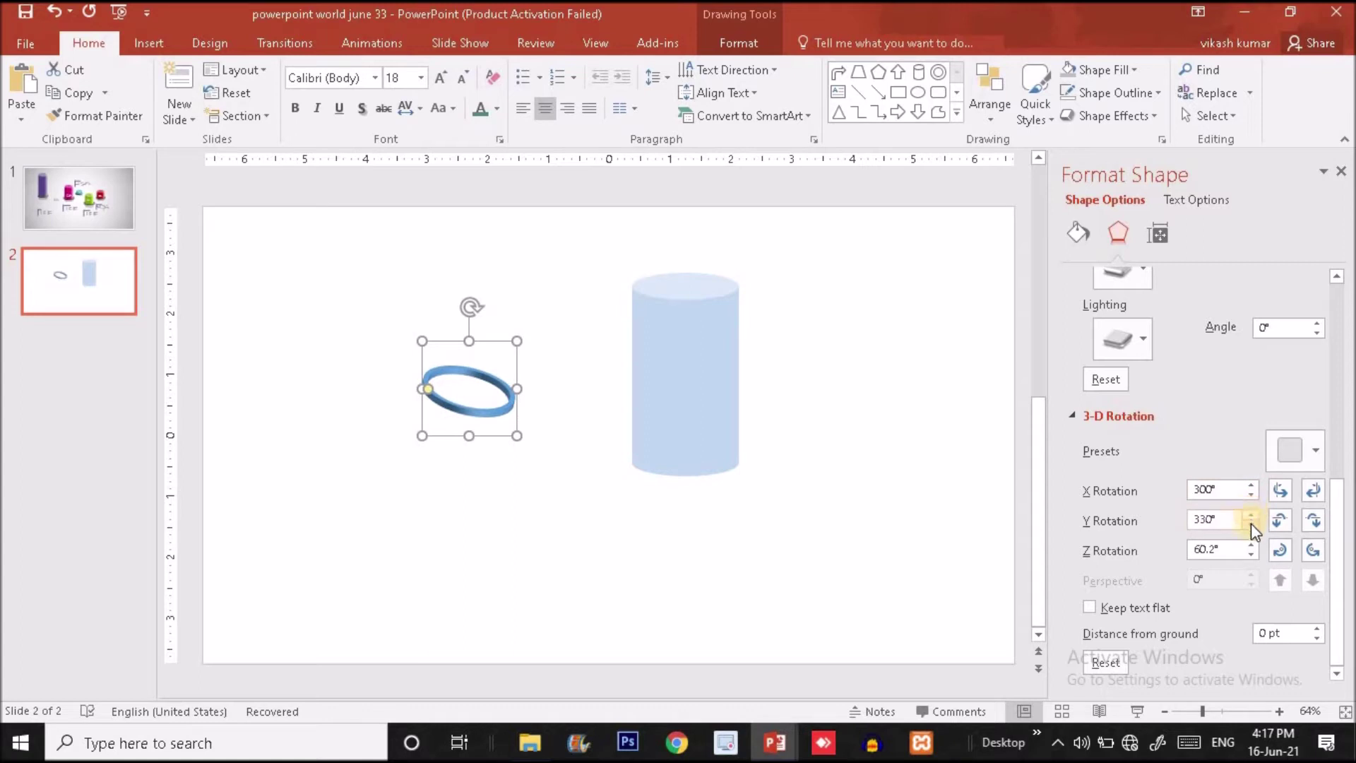
left_click(1250, 525)
left_click(1252, 542)
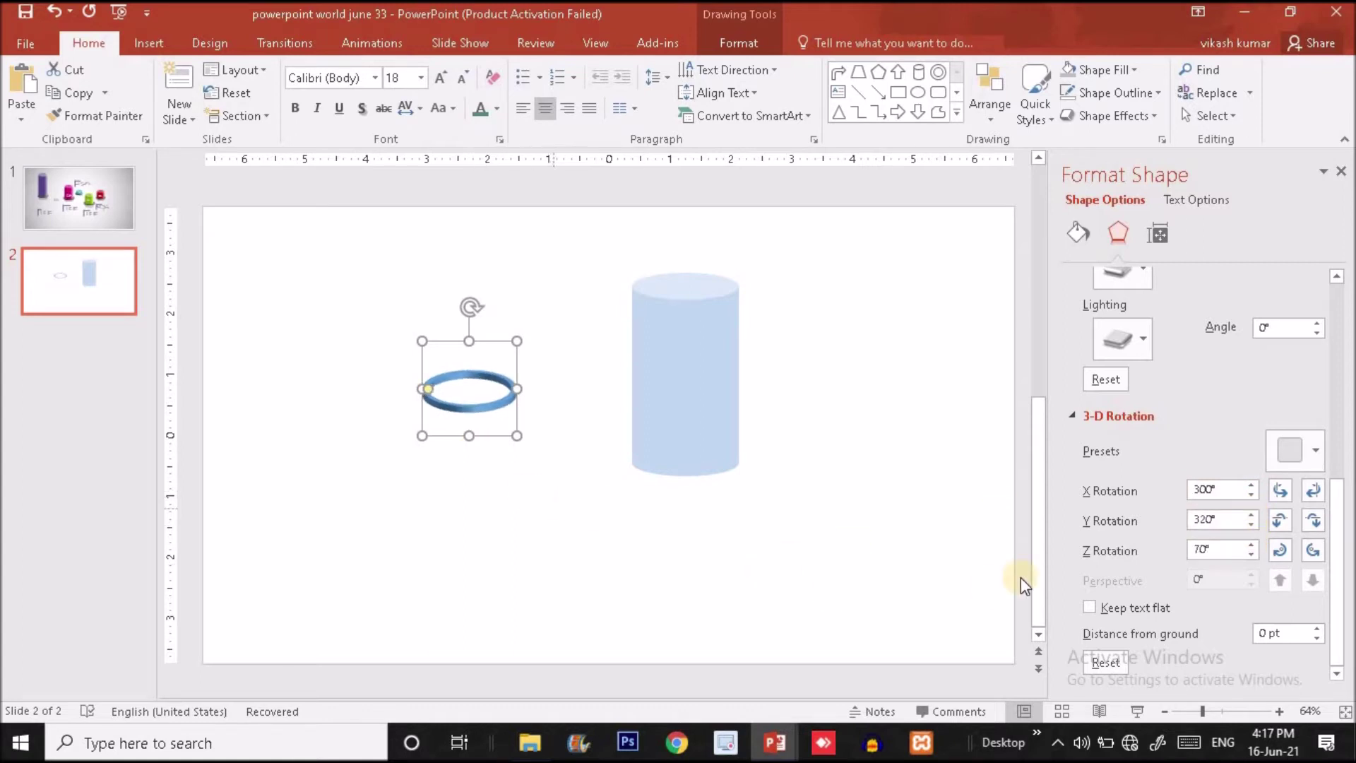
left_click_drag(1210, 549, 1187, 550)
left_click_drag(1227, 493, 1145, 493)
left_click_drag(1233, 524, 1122, 517)
left_click(529, 433)
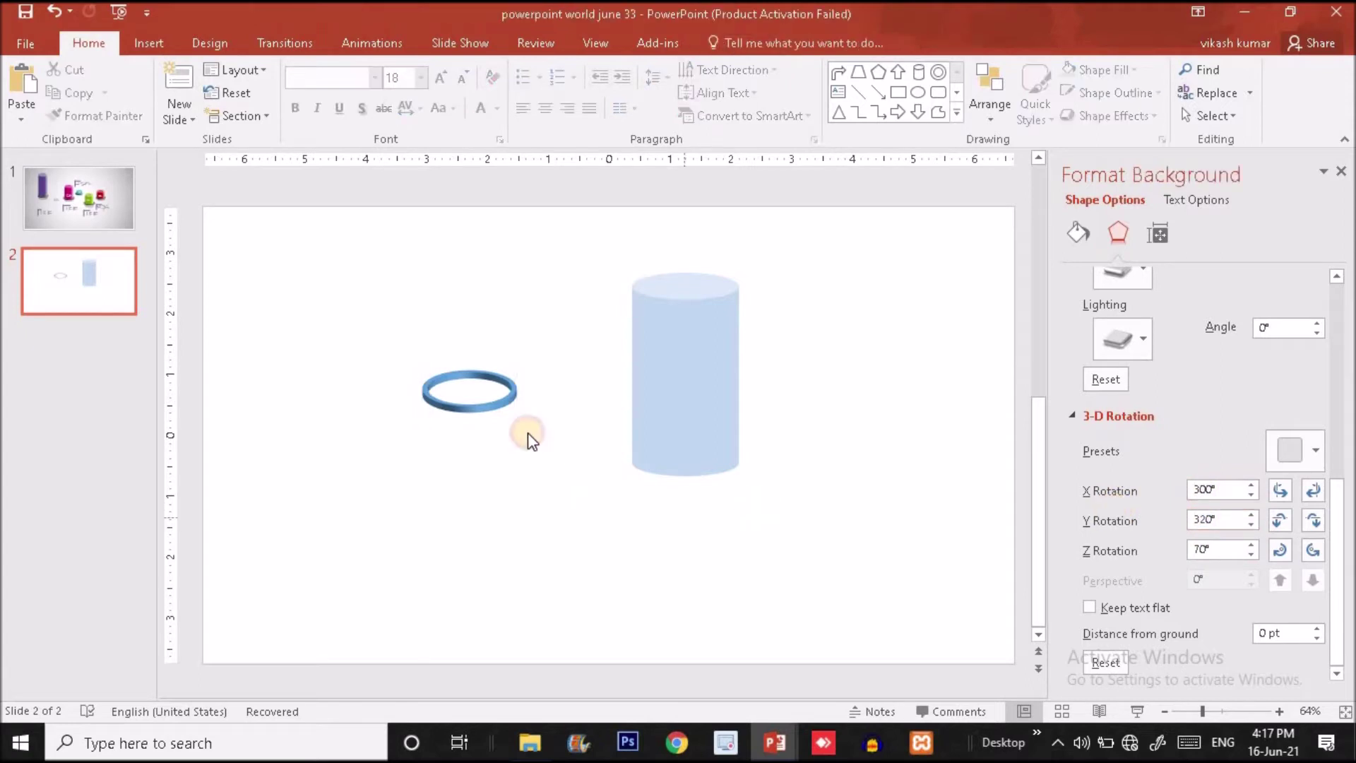
Shorten the cylinder, place its base over the ring, and set its fill transparency to 36%.
left_click(472, 396)
left_click(643, 426)
left_click_drag(452, 362, 440, 358)
scroll(1041, 605, "up", 1)
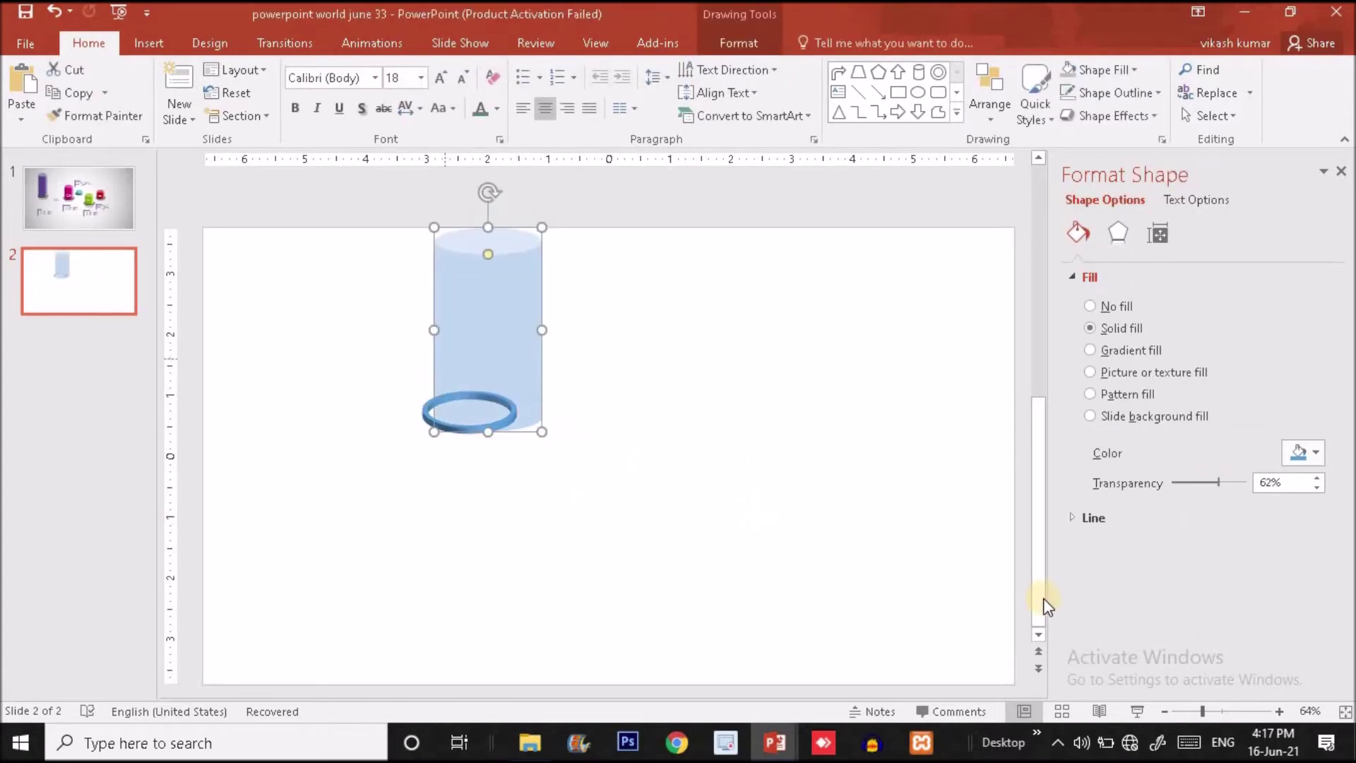
left_click(1235, 712)
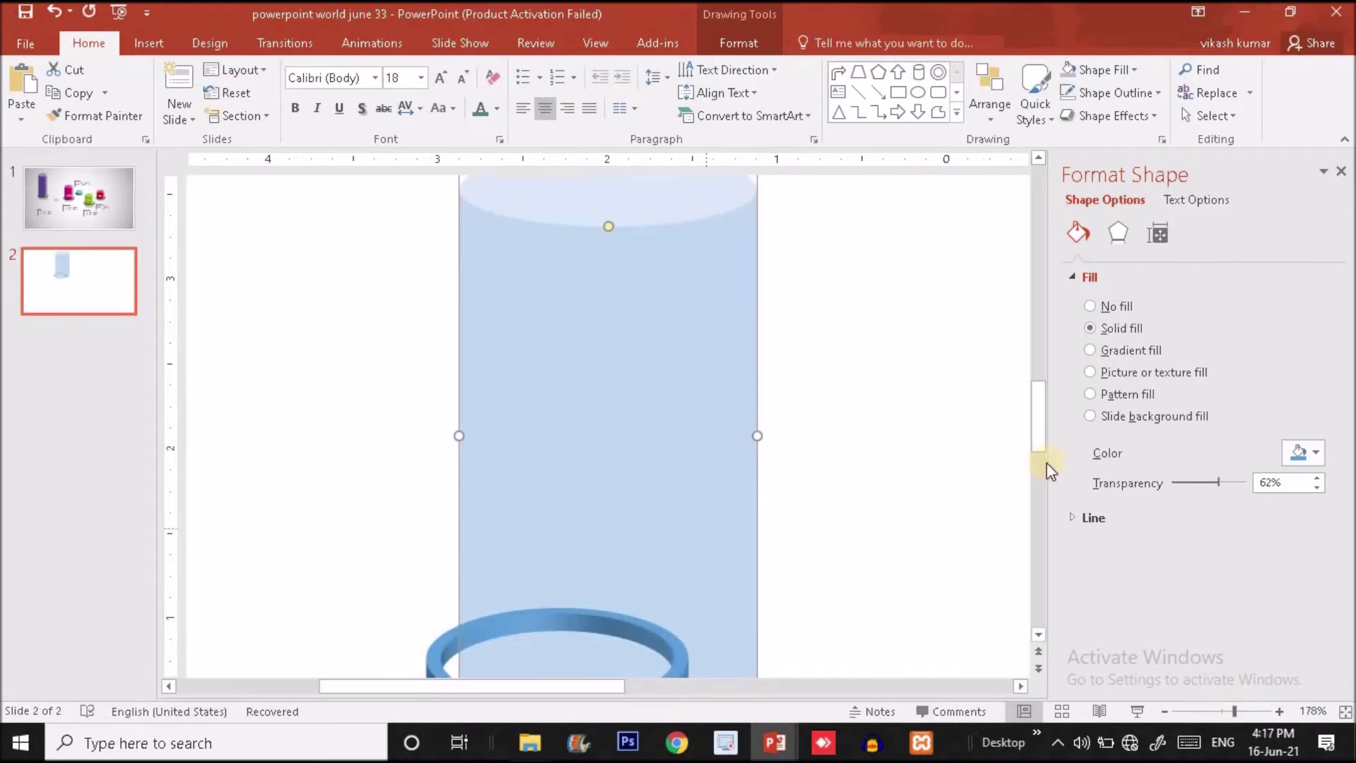
left_click_drag(1044, 439, 1040, 495)
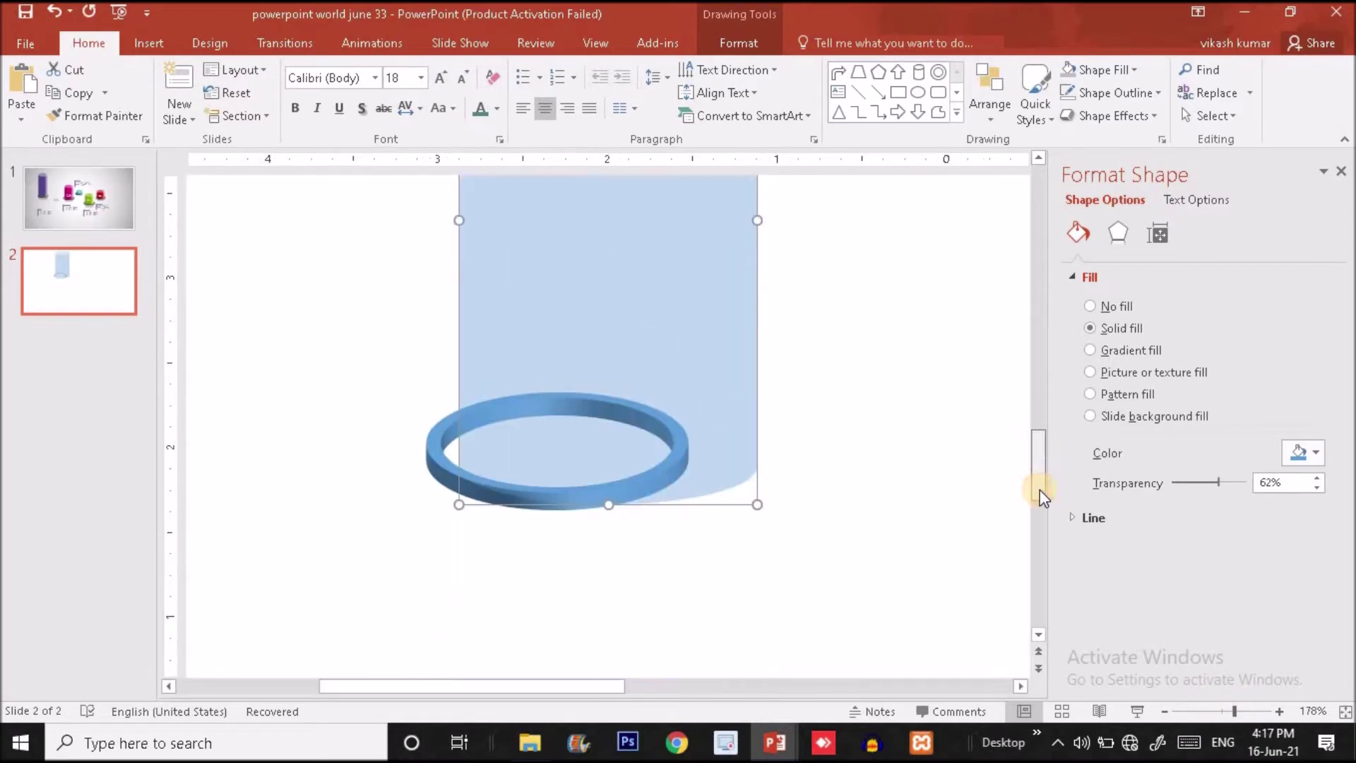
left_click_drag(606, 505, 610, 382)
left_click_drag(599, 287, 575, 397)
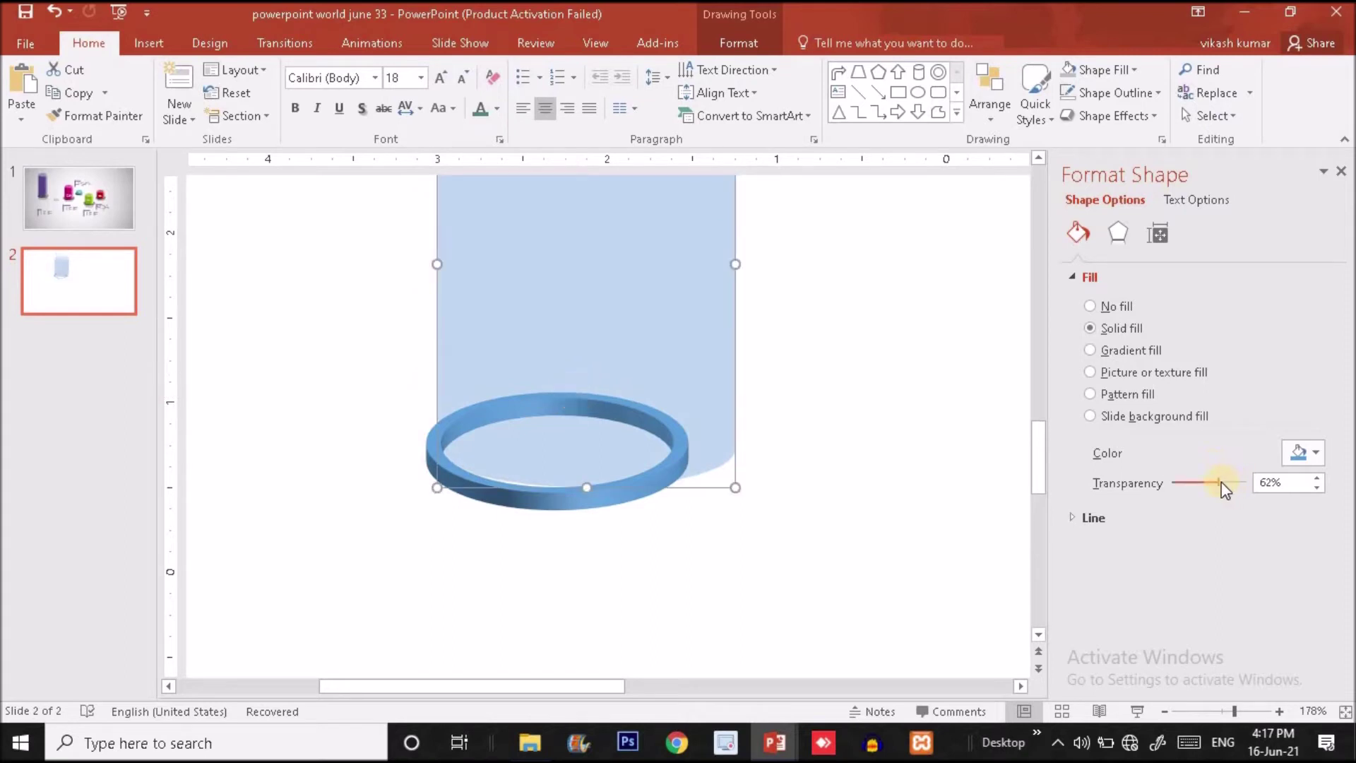
left_click_drag(1205, 481, 1199, 481)
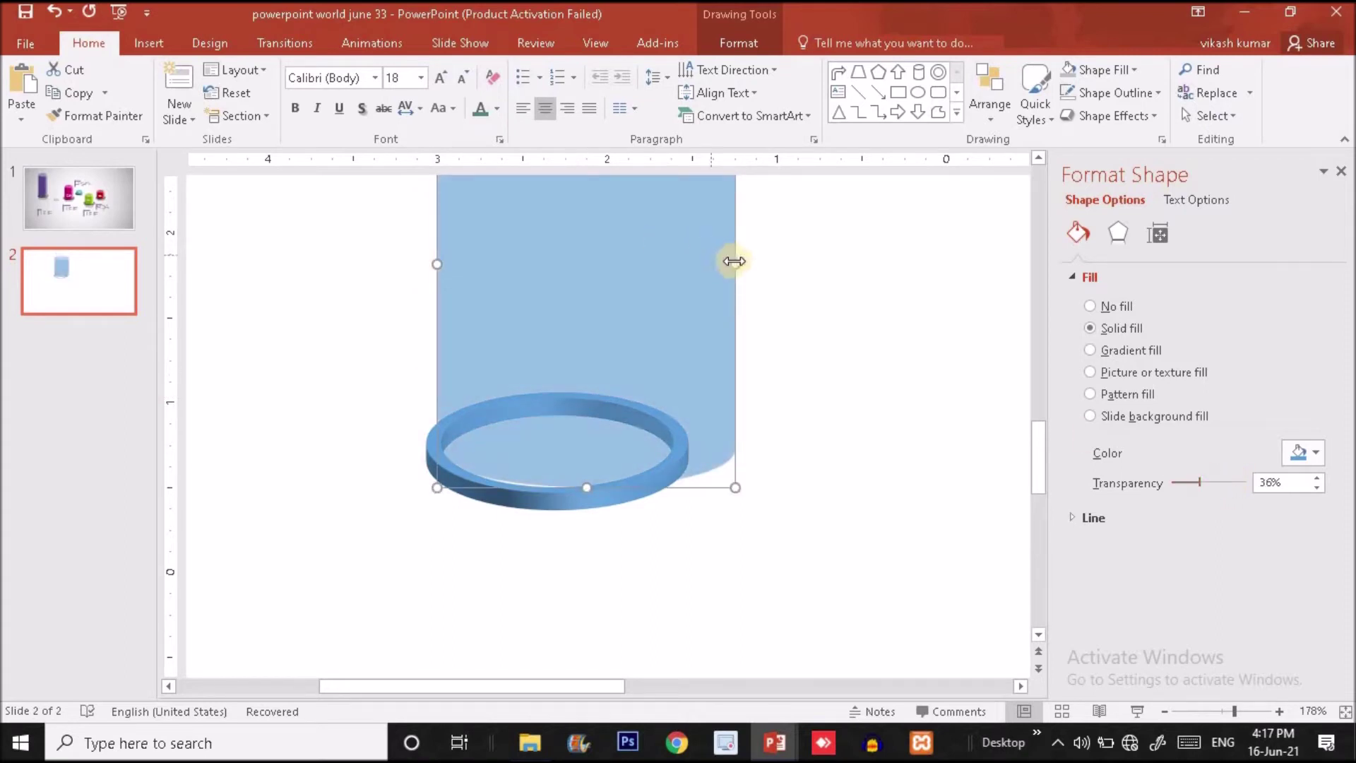
Resize the cylinder to about 1.22" high and 1.39" wide to fit the ring, and deepen its top ellipse.
left_click_drag(730, 261, 675, 258)
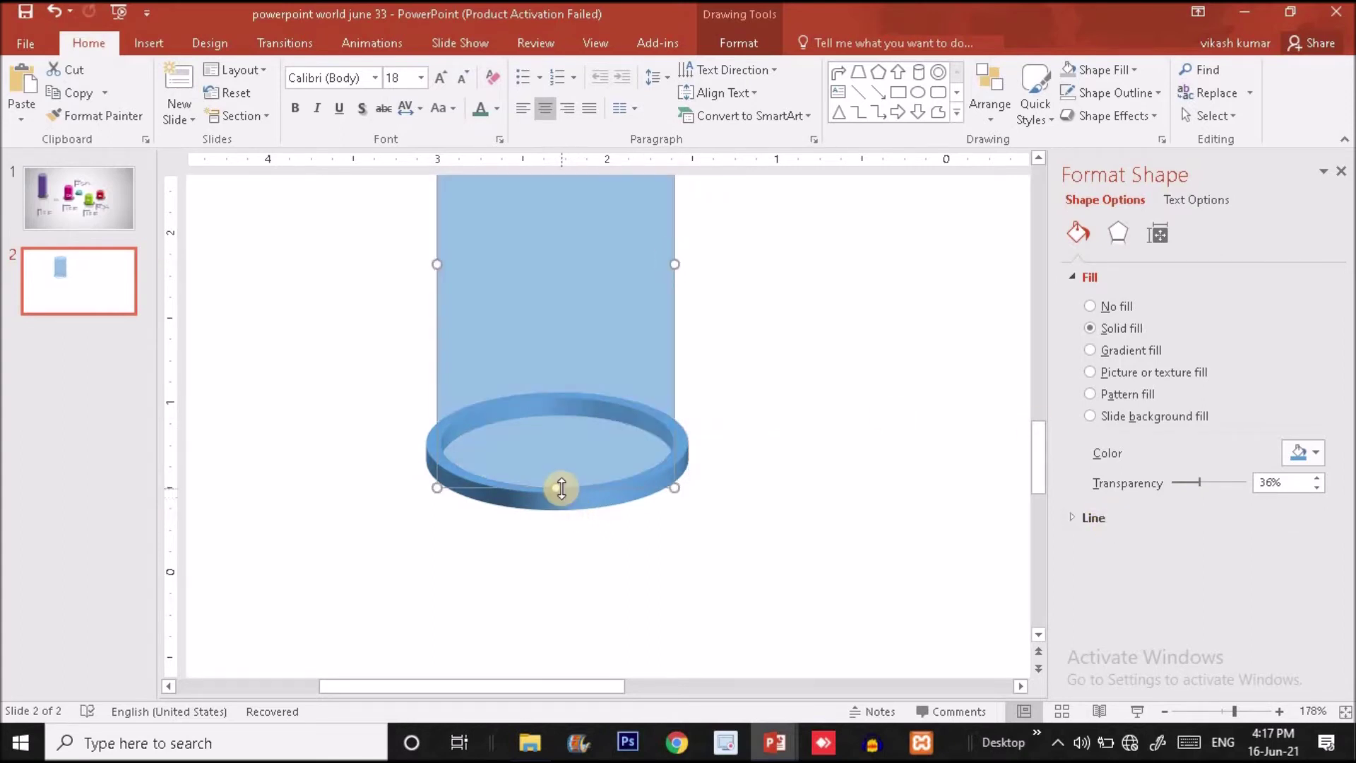
left_click_drag(559, 486, 566, 433)
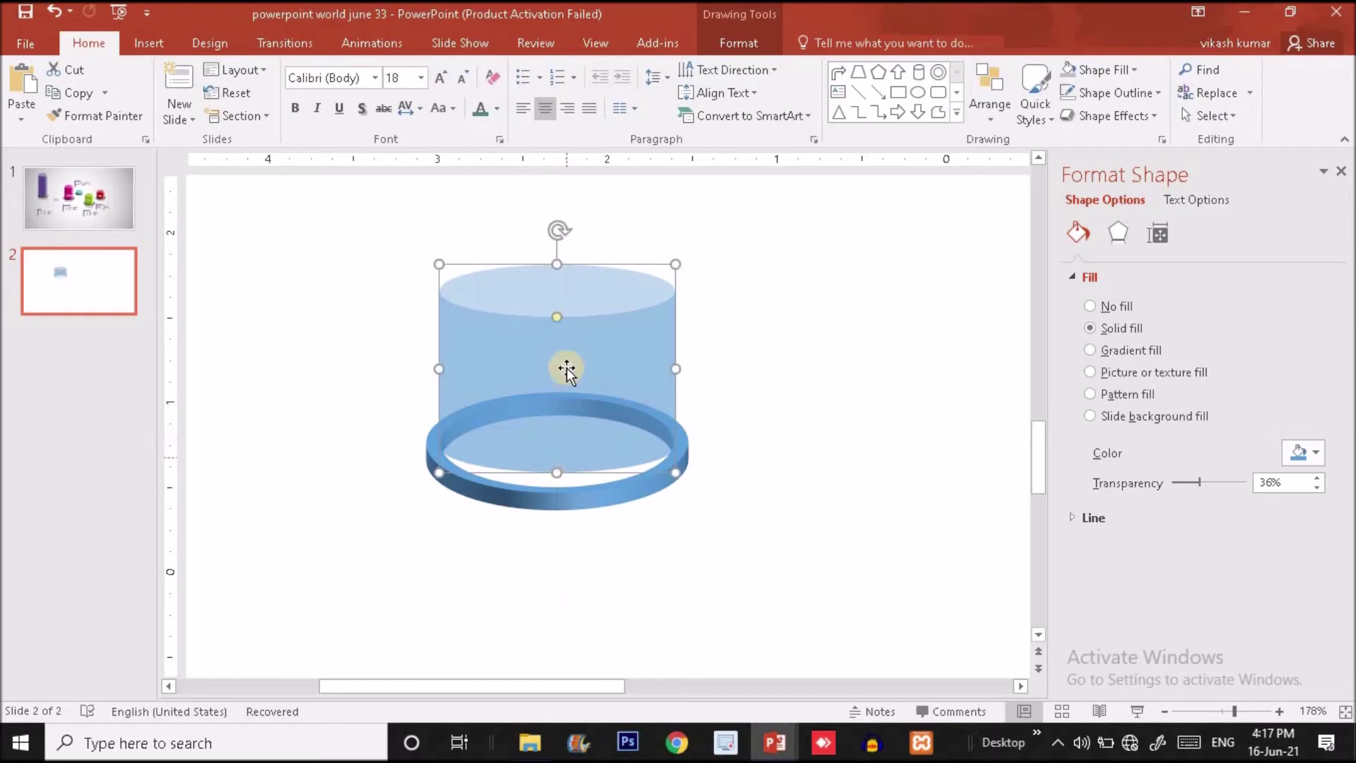
mouse_move(558, 321)
left_mouse_down()
mouse_move(558, 300)
mouse_move(558, 366)
left_mouse_up()
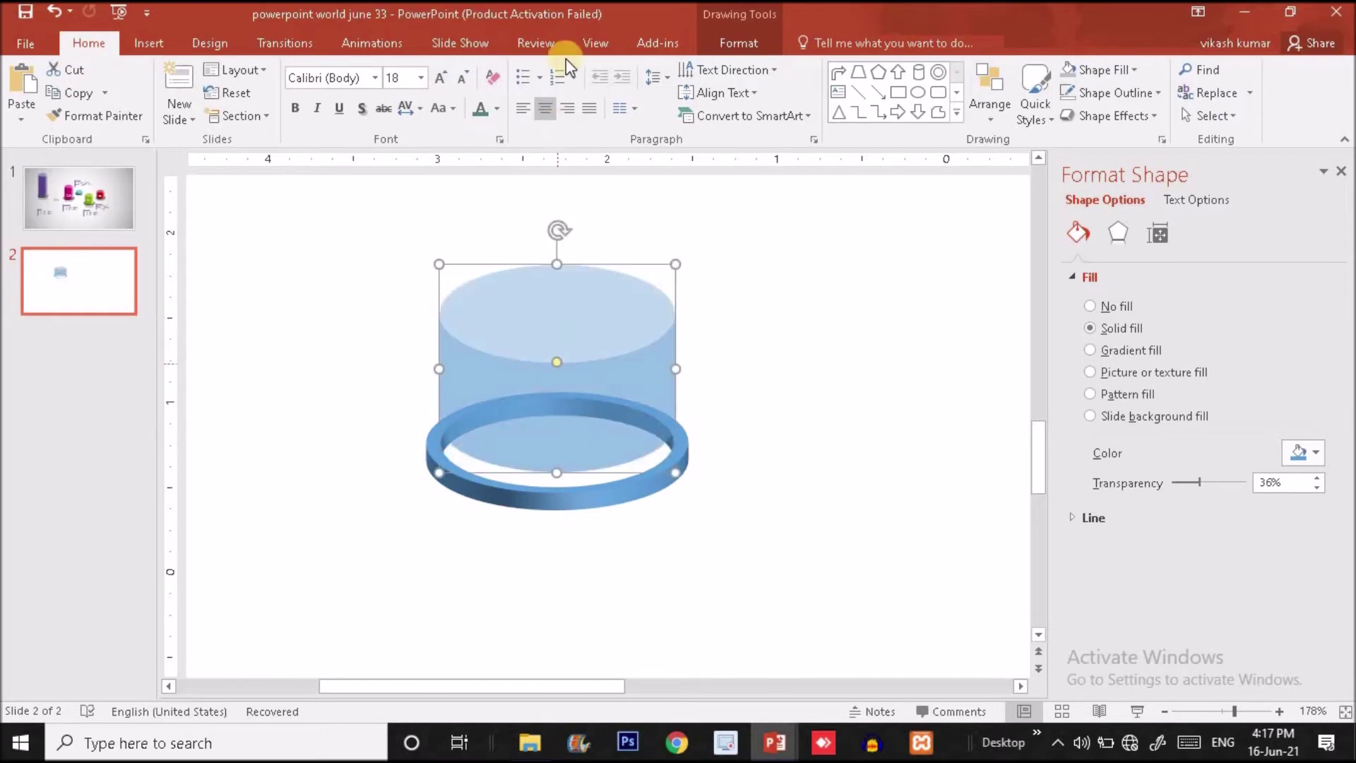
Fill the cylinder with dark red and fit its base curve to the ring's inner edge.
left_click(752, 43)
left_click(525, 69)
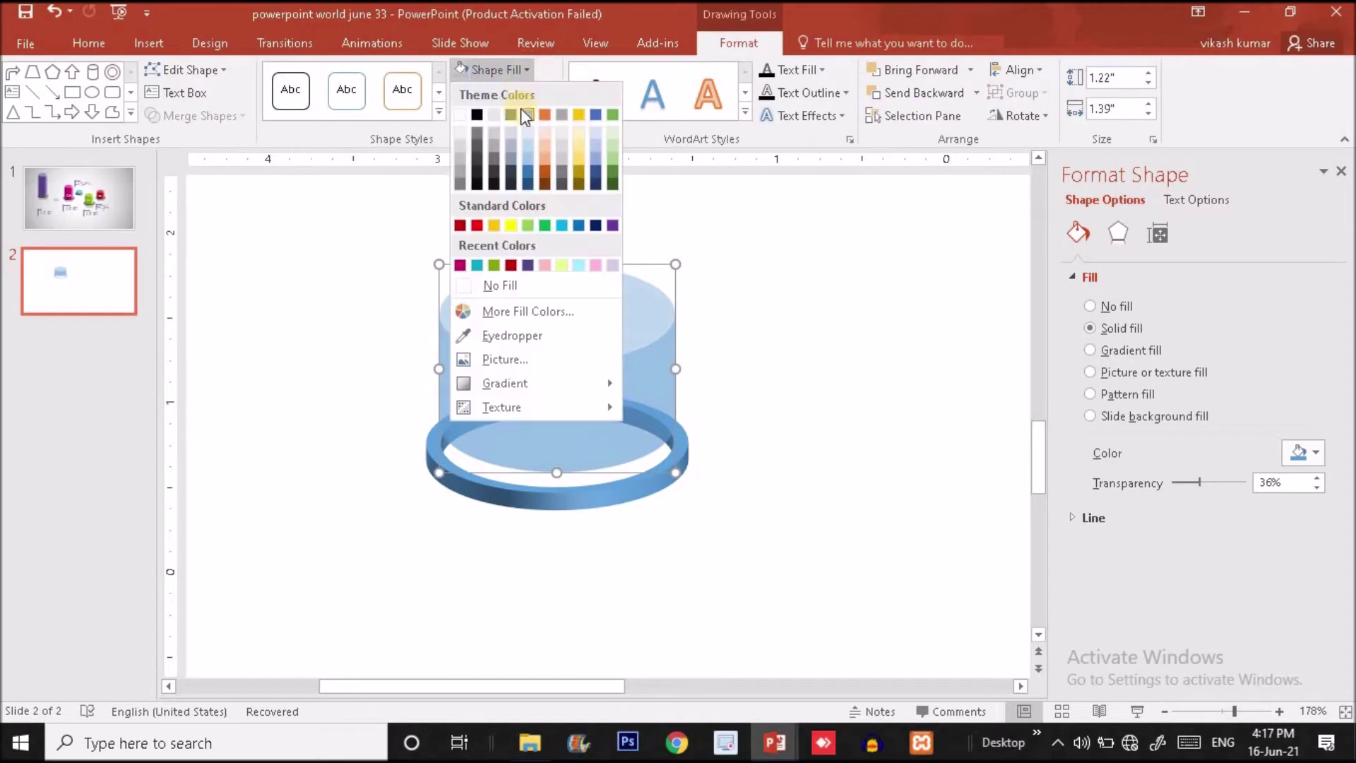
left_click(512, 265)
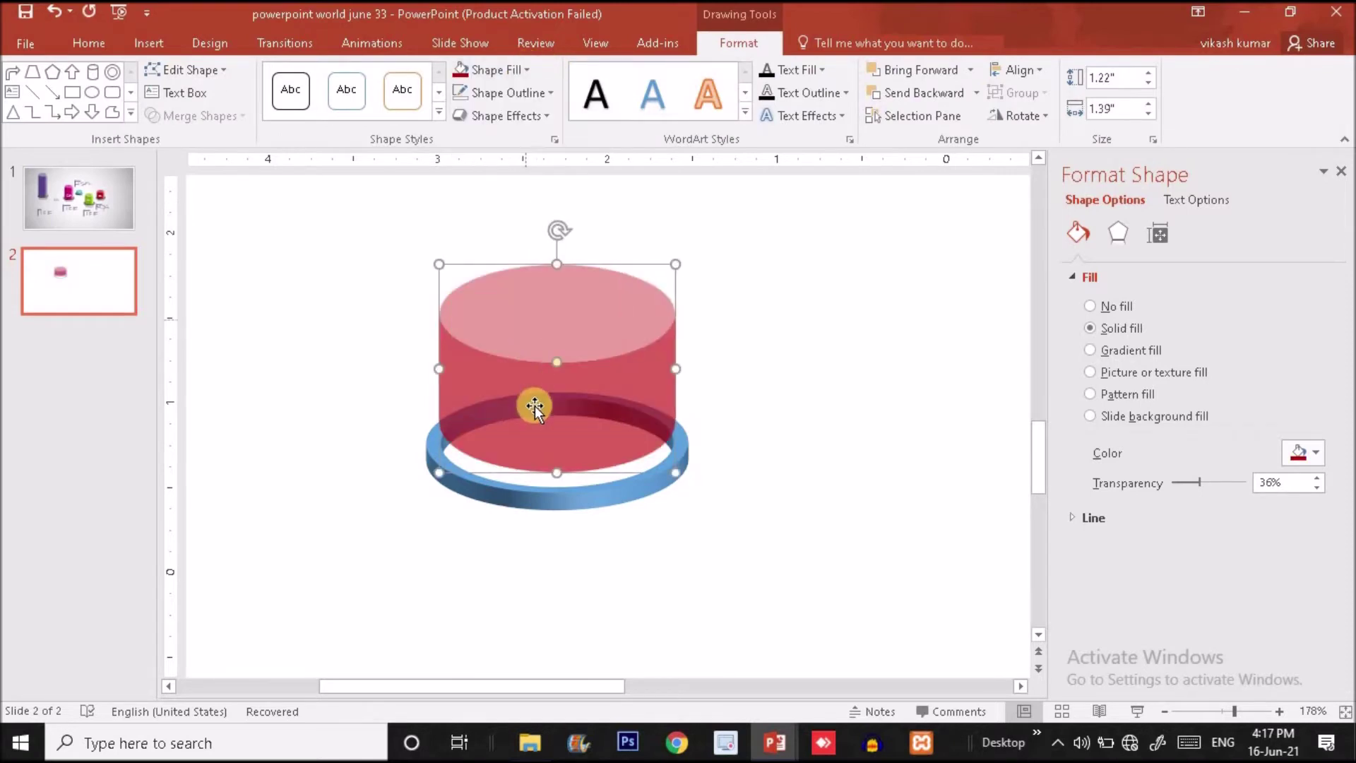
left_click_drag(559, 452, 560, 470)
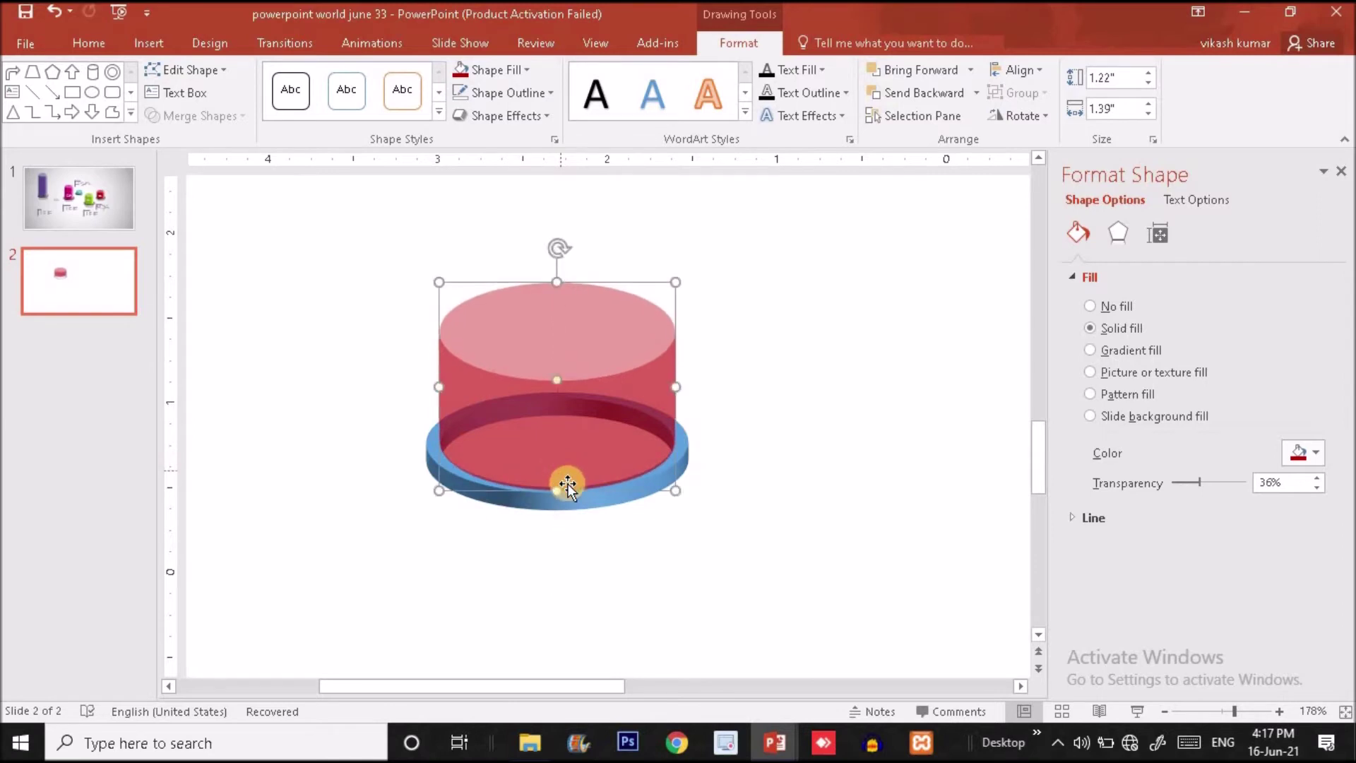
left_click(558, 383)
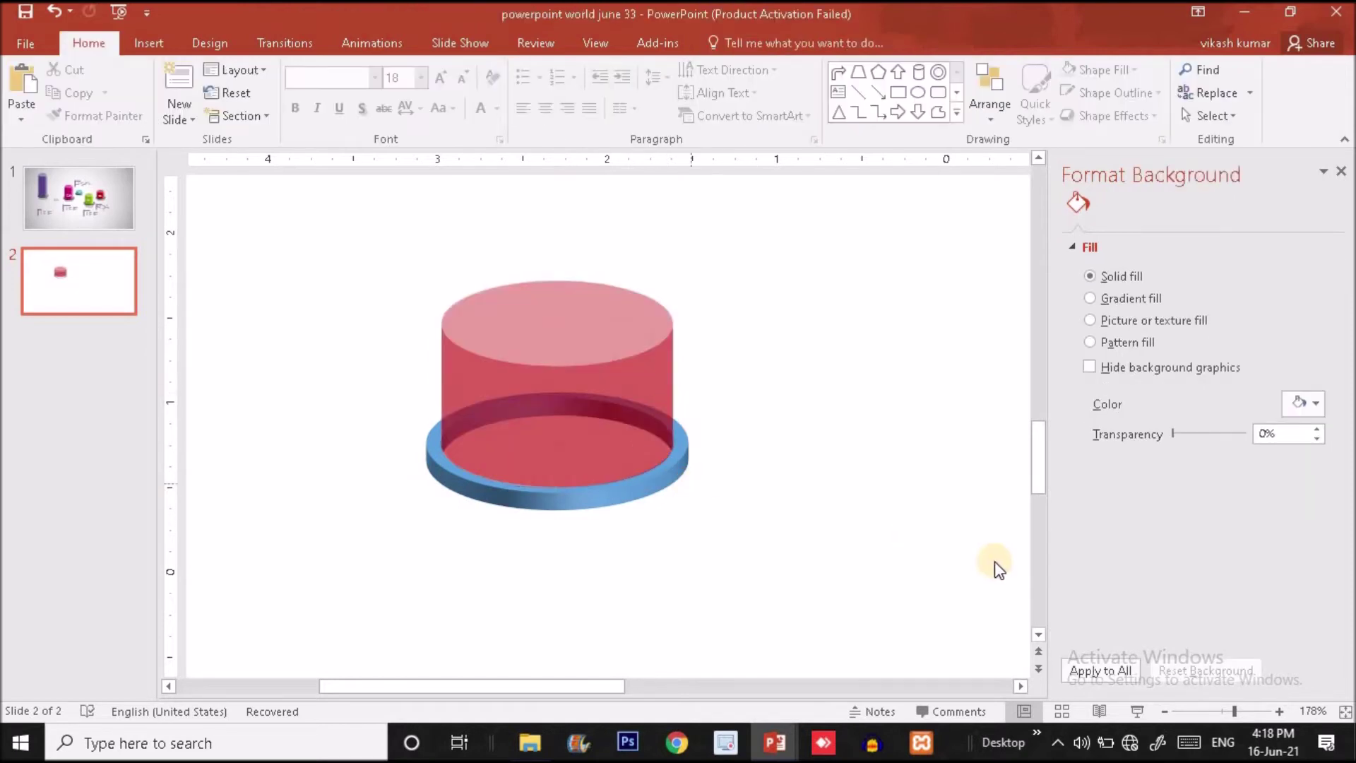
Extend the red cylinder upward from the ring to about 3.53" high.
left_click(1217, 713)
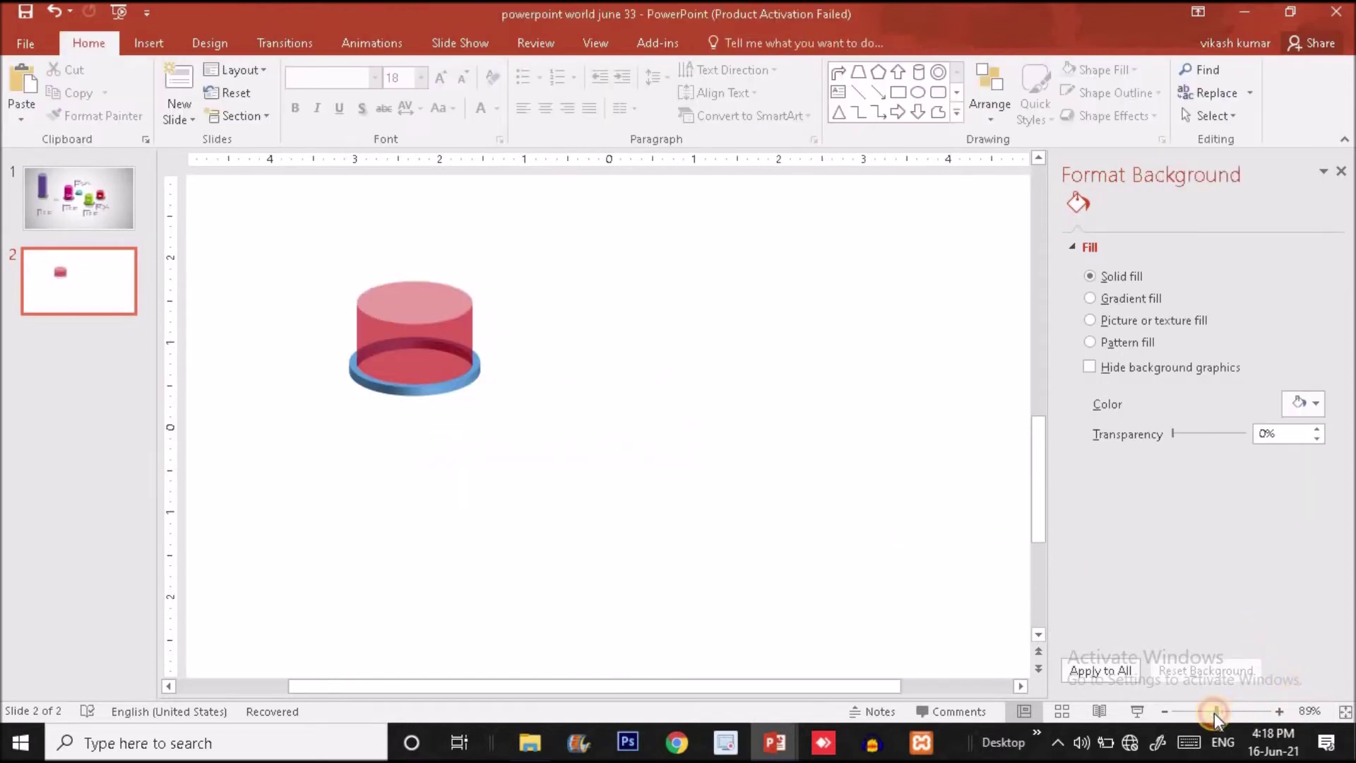
left_click(1204, 713)
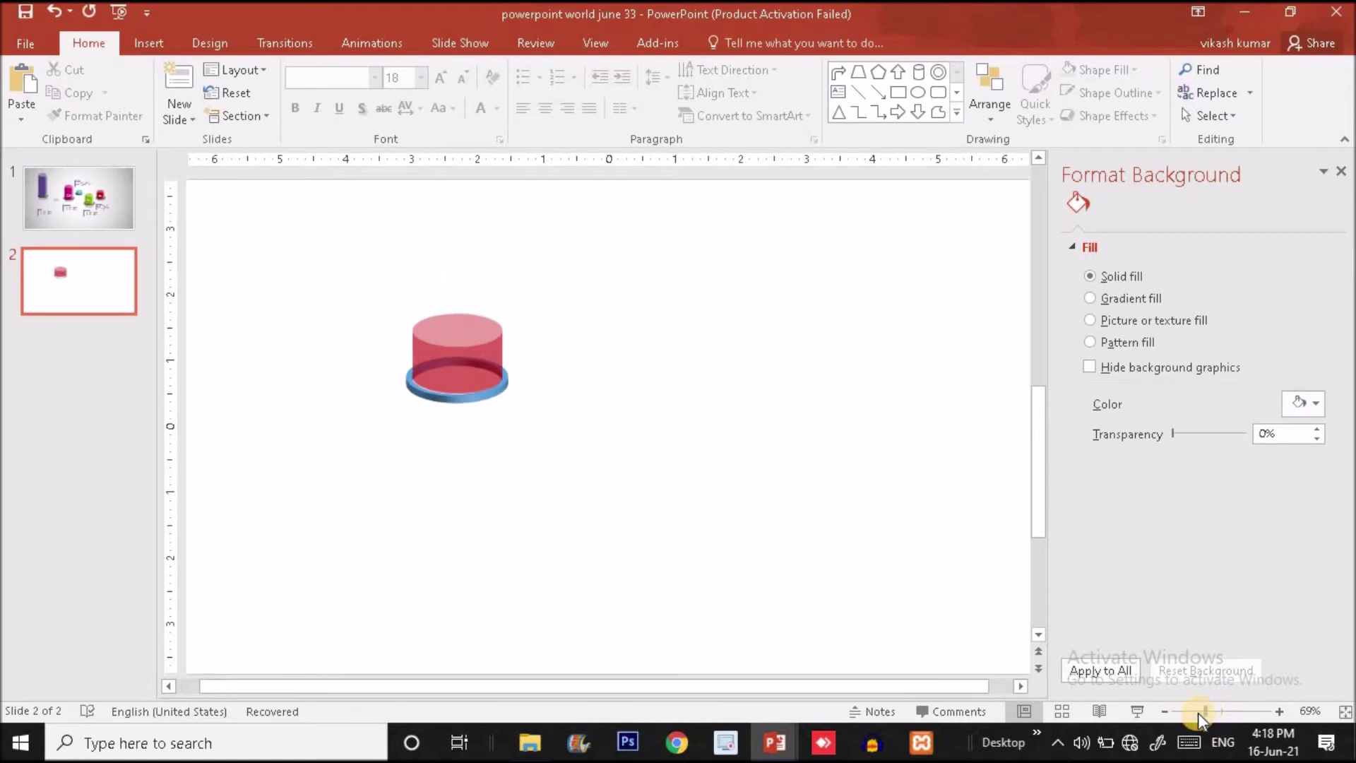
left_click(454, 365)
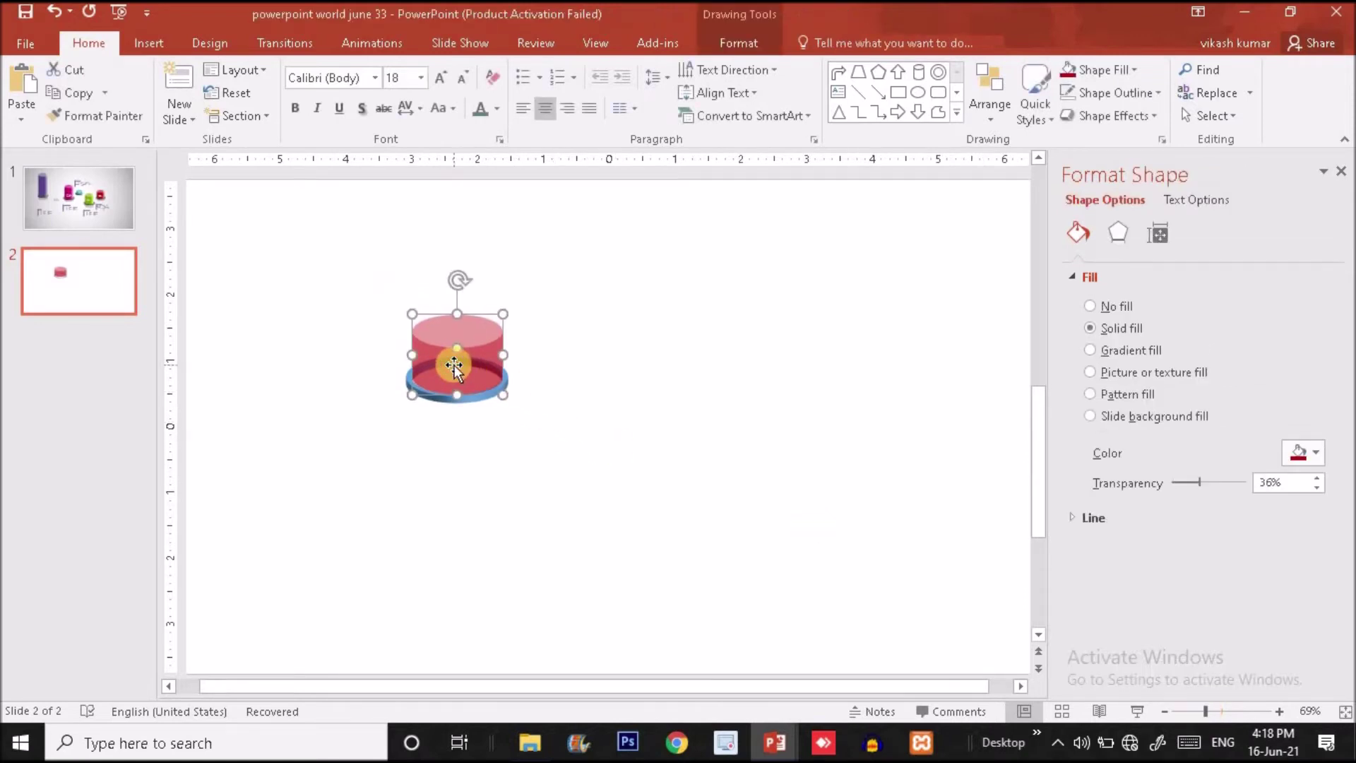
left_click(718, 424)
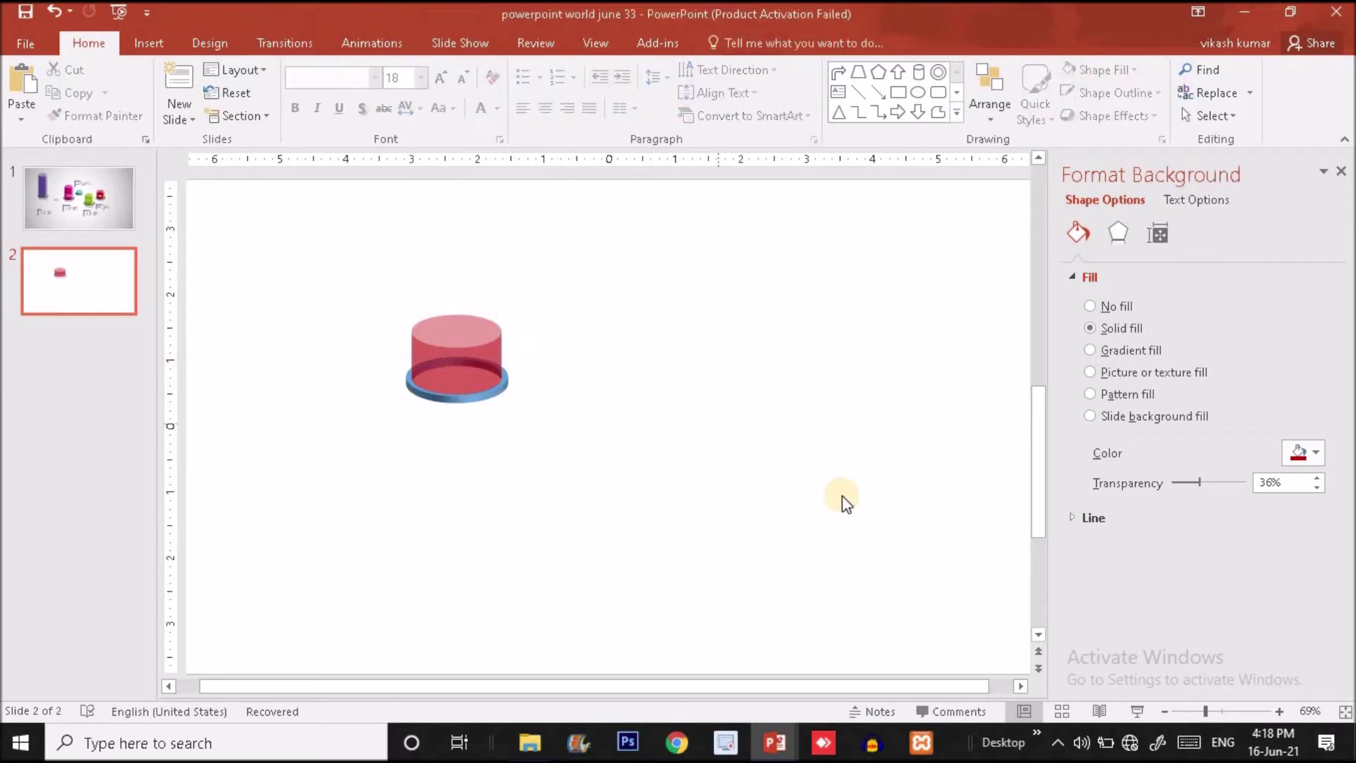
left_click(1197, 708)
left_click_drag(1201, 708, 1204, 707)
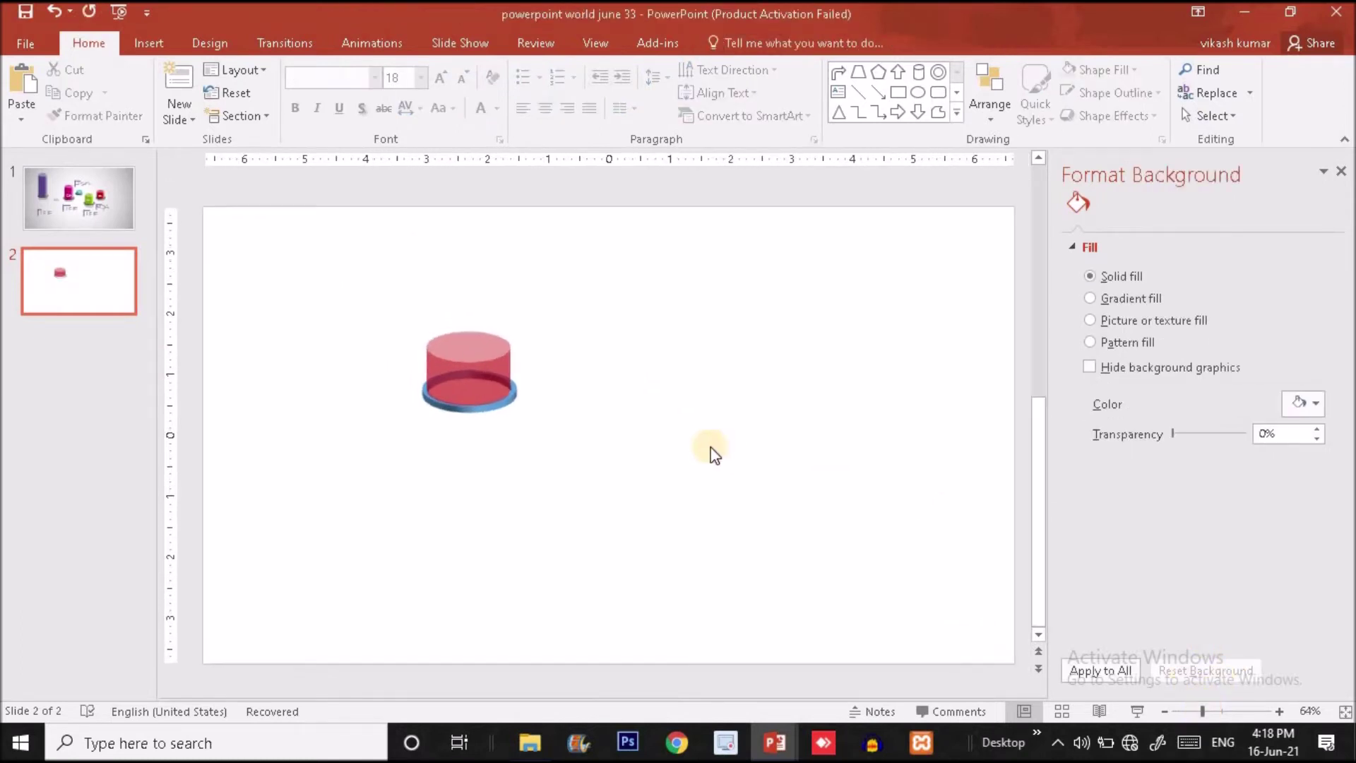
left_click(492, 381)
left_click_drag(468, 323, 466, 185)
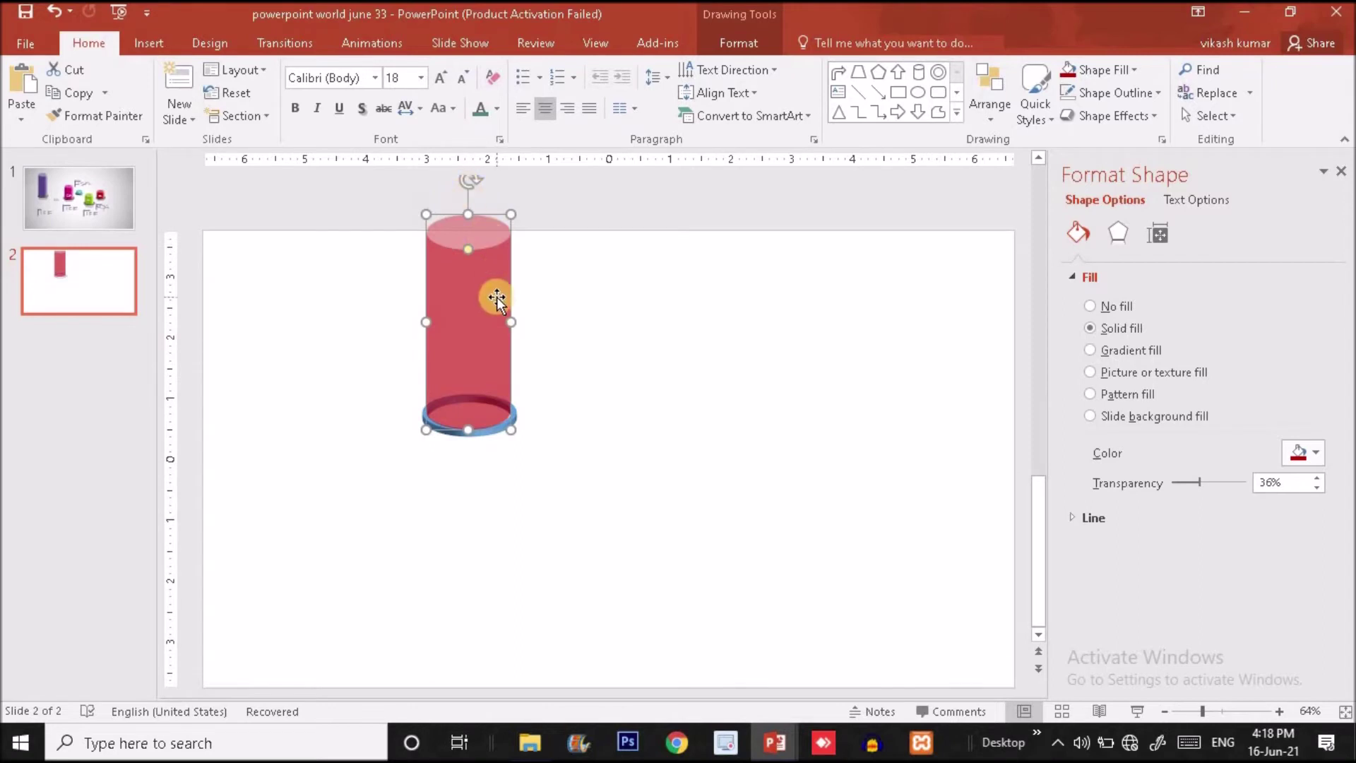
Duplicate the tall red cylinder to the right and fill the copy with light gray.
left_click_drag(497, 298, 715, 402)
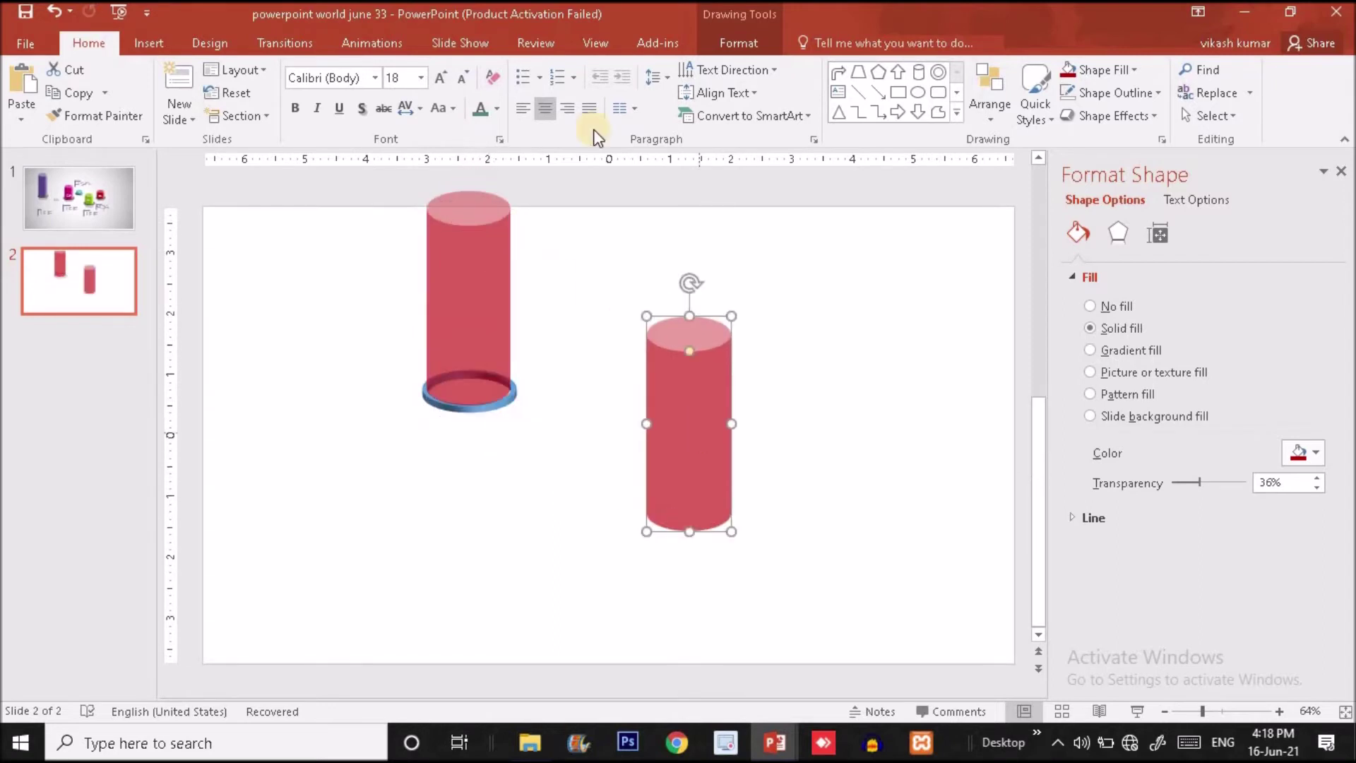
left_click(713, 42)
left_click(512, 69)
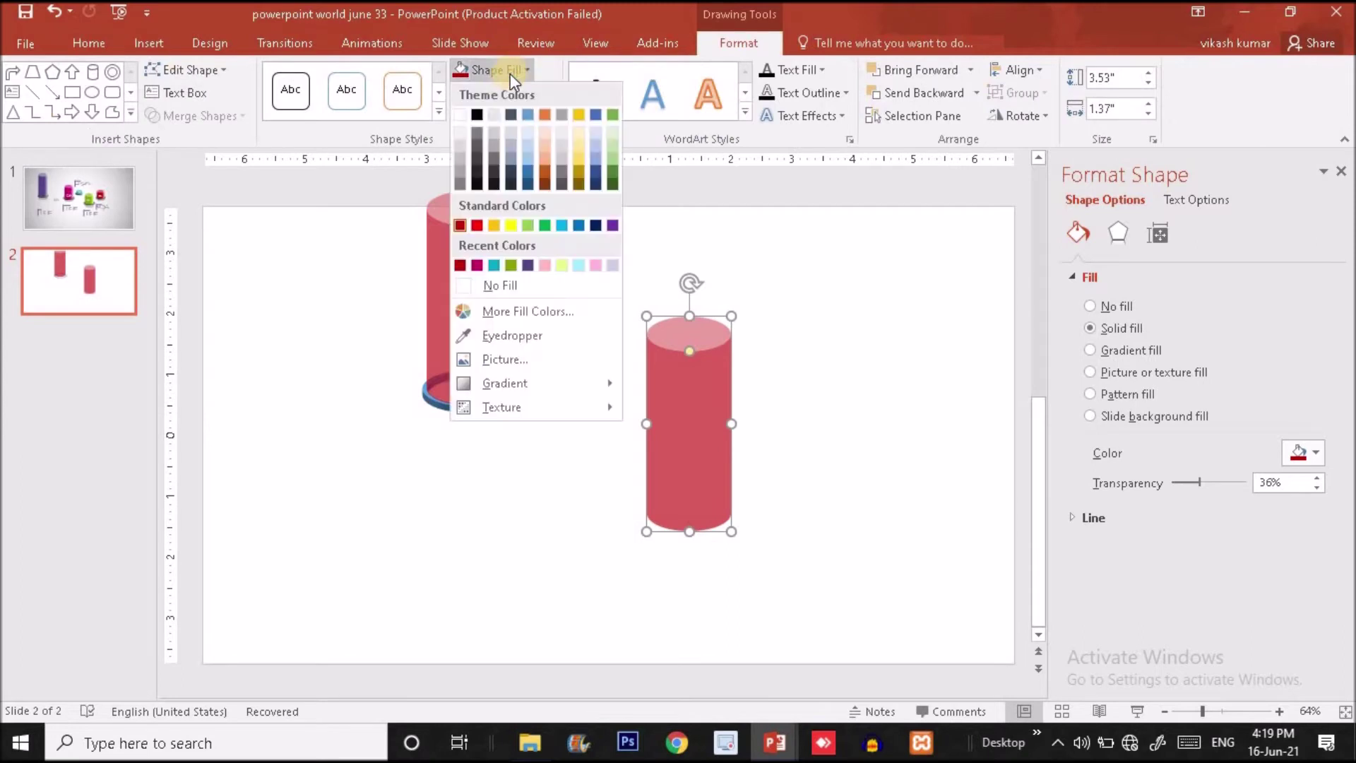
left_click(461, 158)
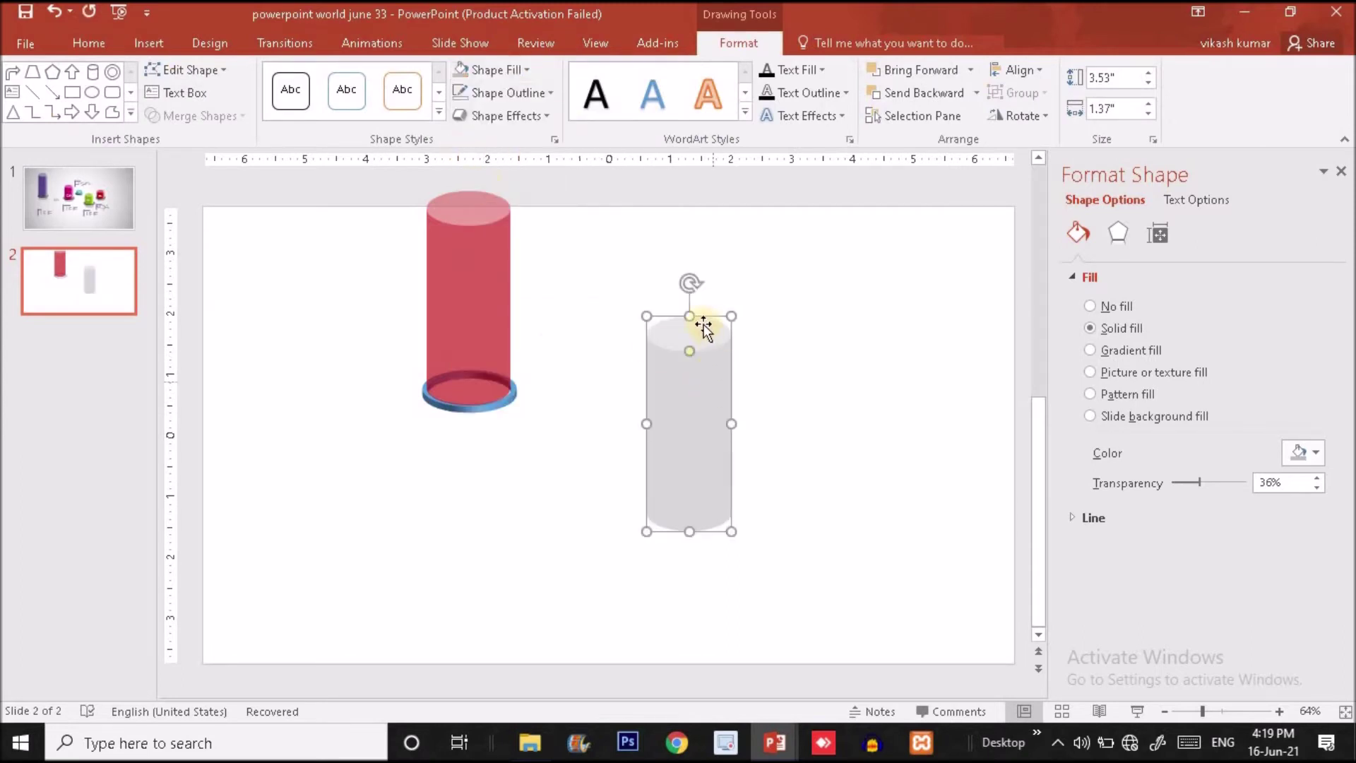
Shorten the gray copy to about 0.92" high and place it beneath the ring as a reflection, sent to the back.
left_click_drag(693, 318, 482, 422)
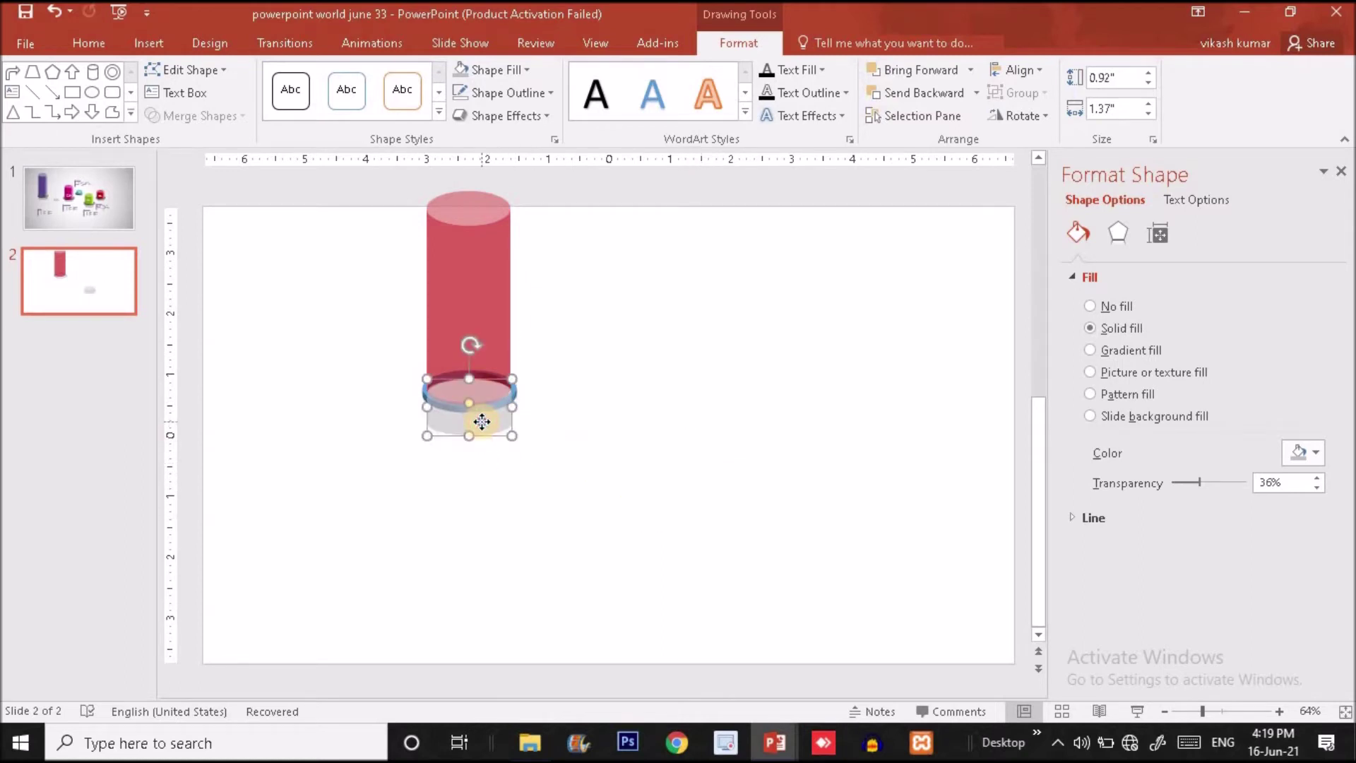
right_click(482, 422)
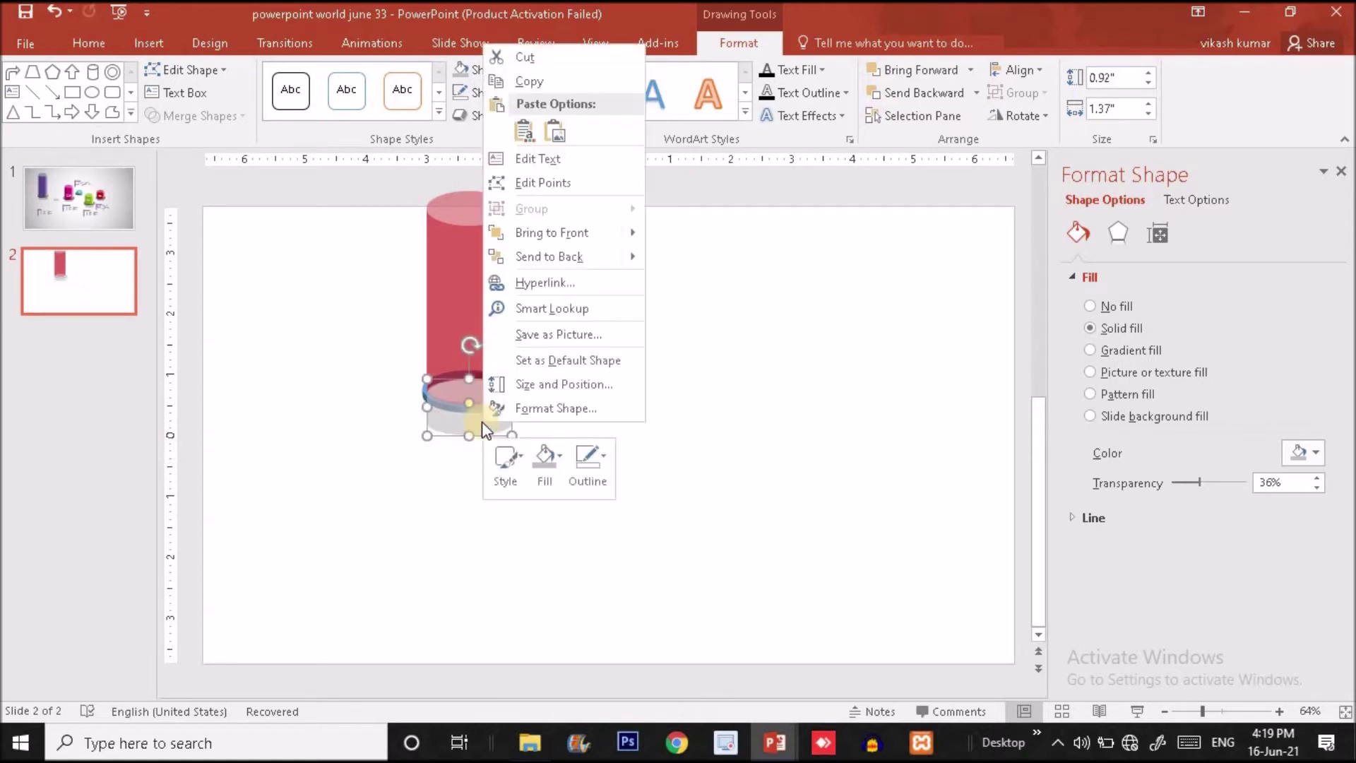
left_click(573, 266)
left_click(575, 417)
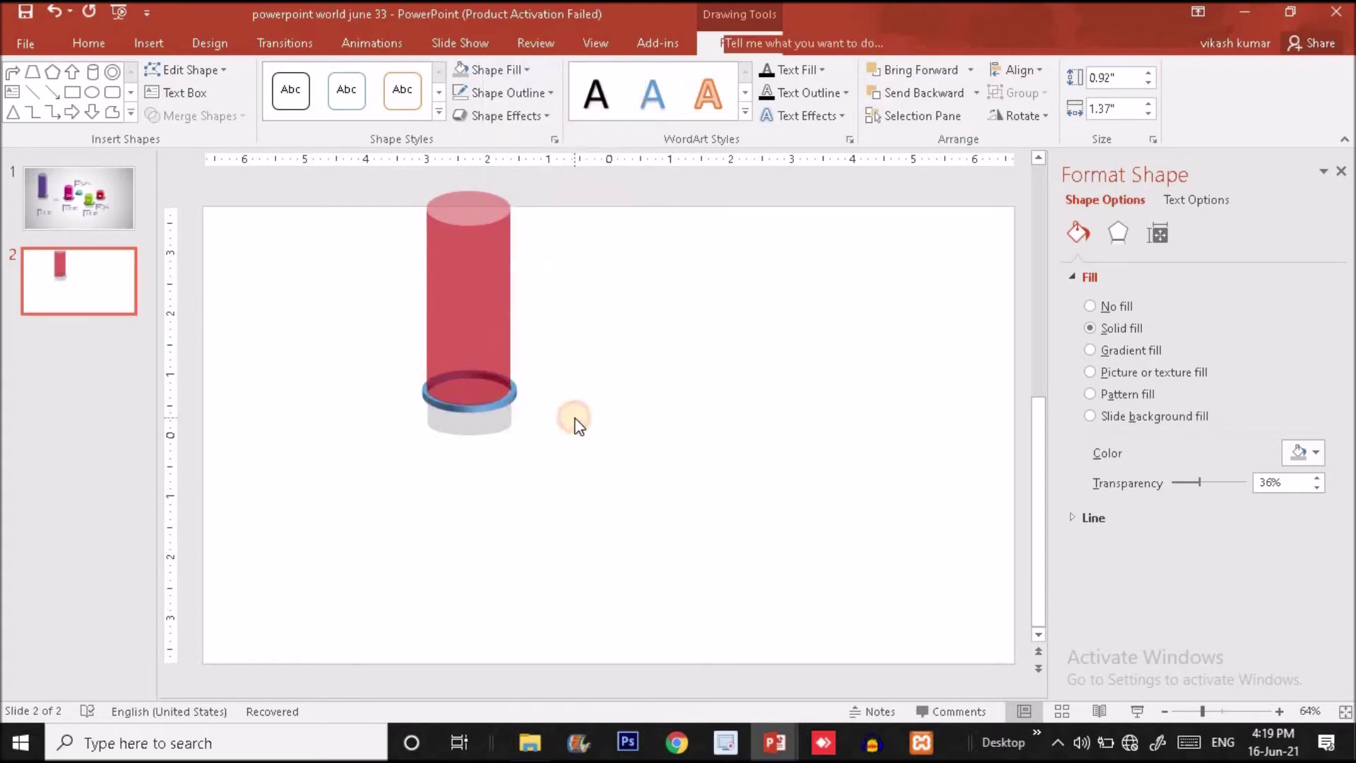
left_click(487, 425)
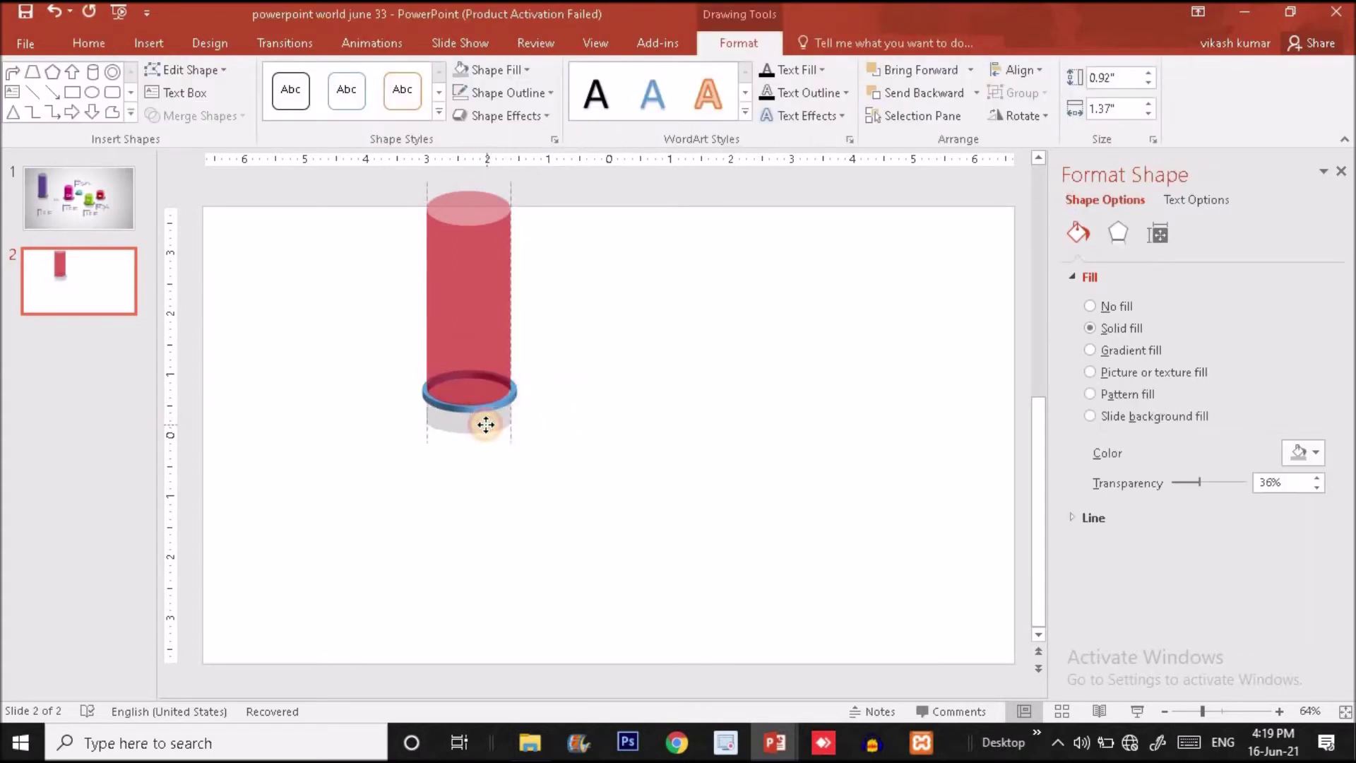
left_click_drag(486, 424, 485, 421)
left_click(654, 463)
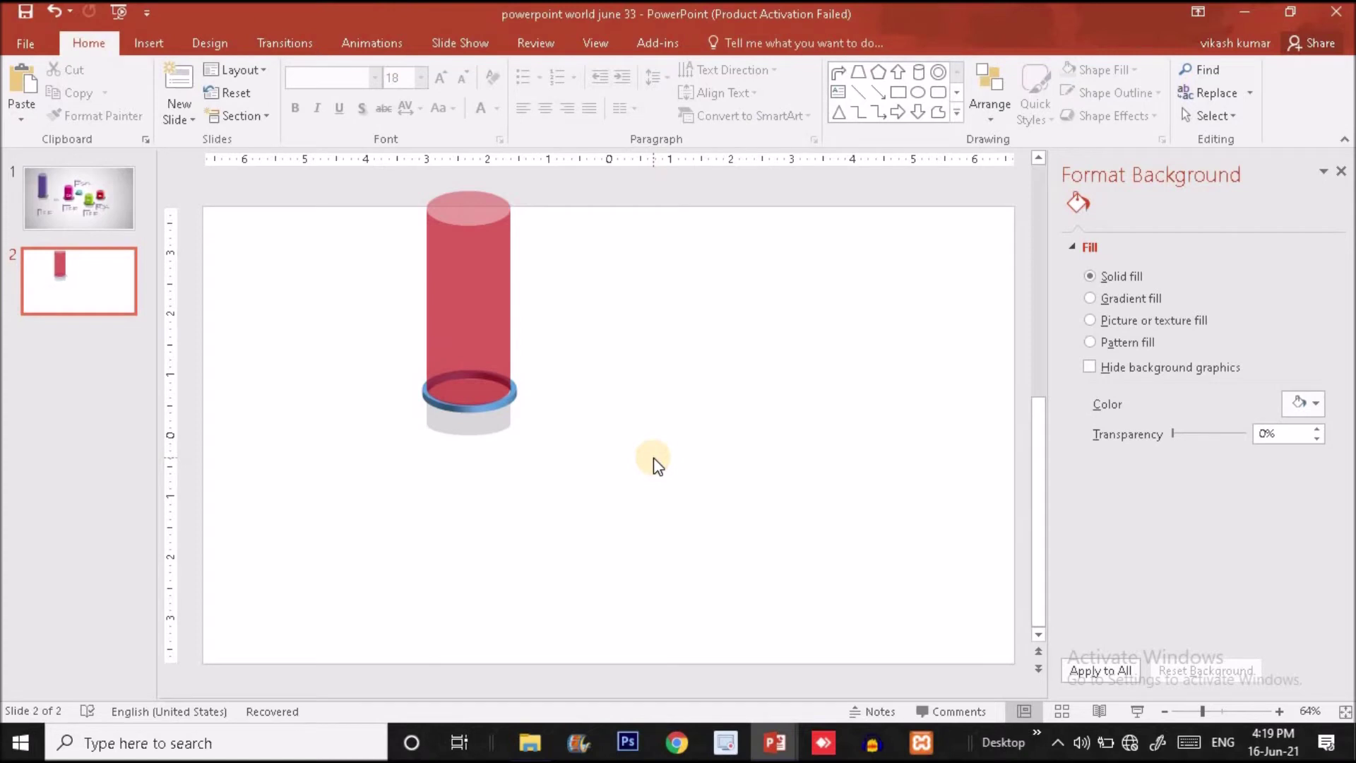
Set the red cylinder's fill transparency to 0% and switch to slide 1 to check the reference.
left_click_drag(494, 324, 494, 332)
key("ctrl+z")
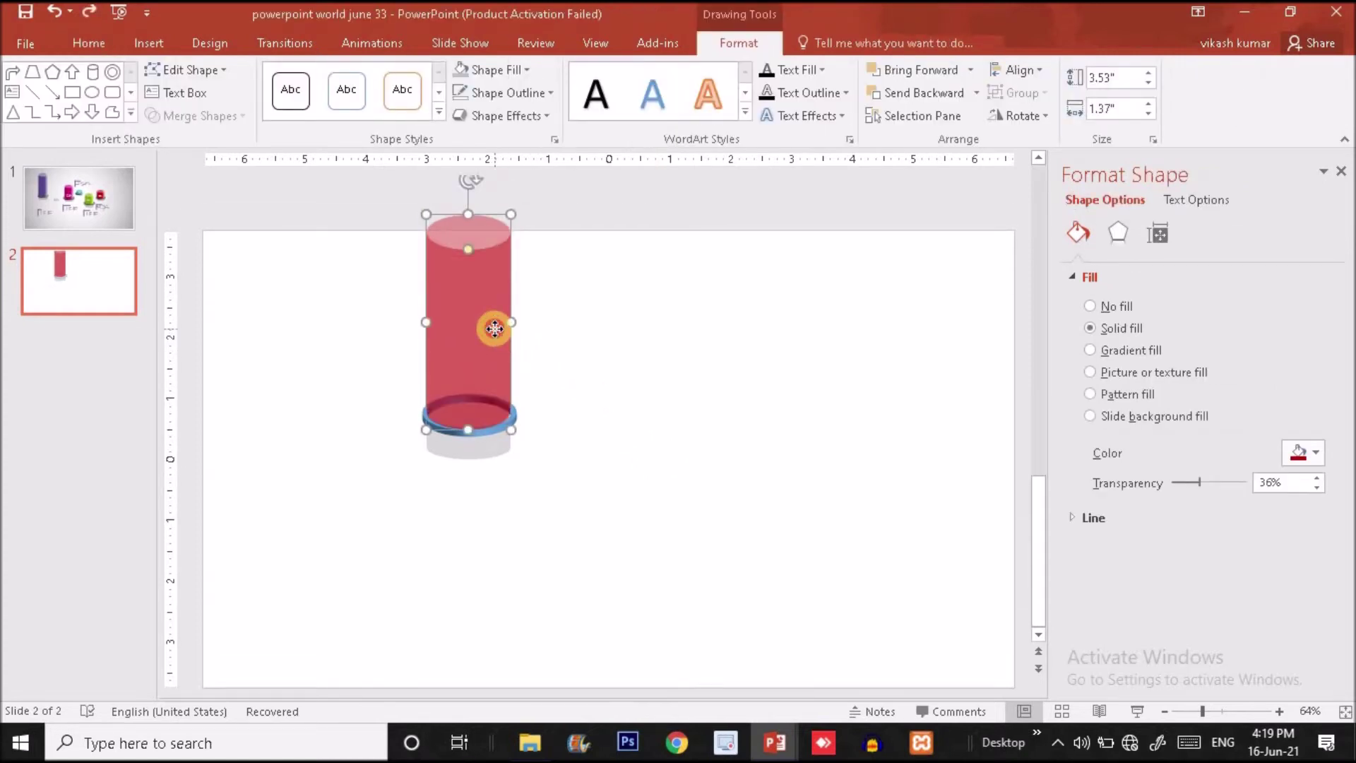
left_click_drag(1201, 483, 1162, 488)
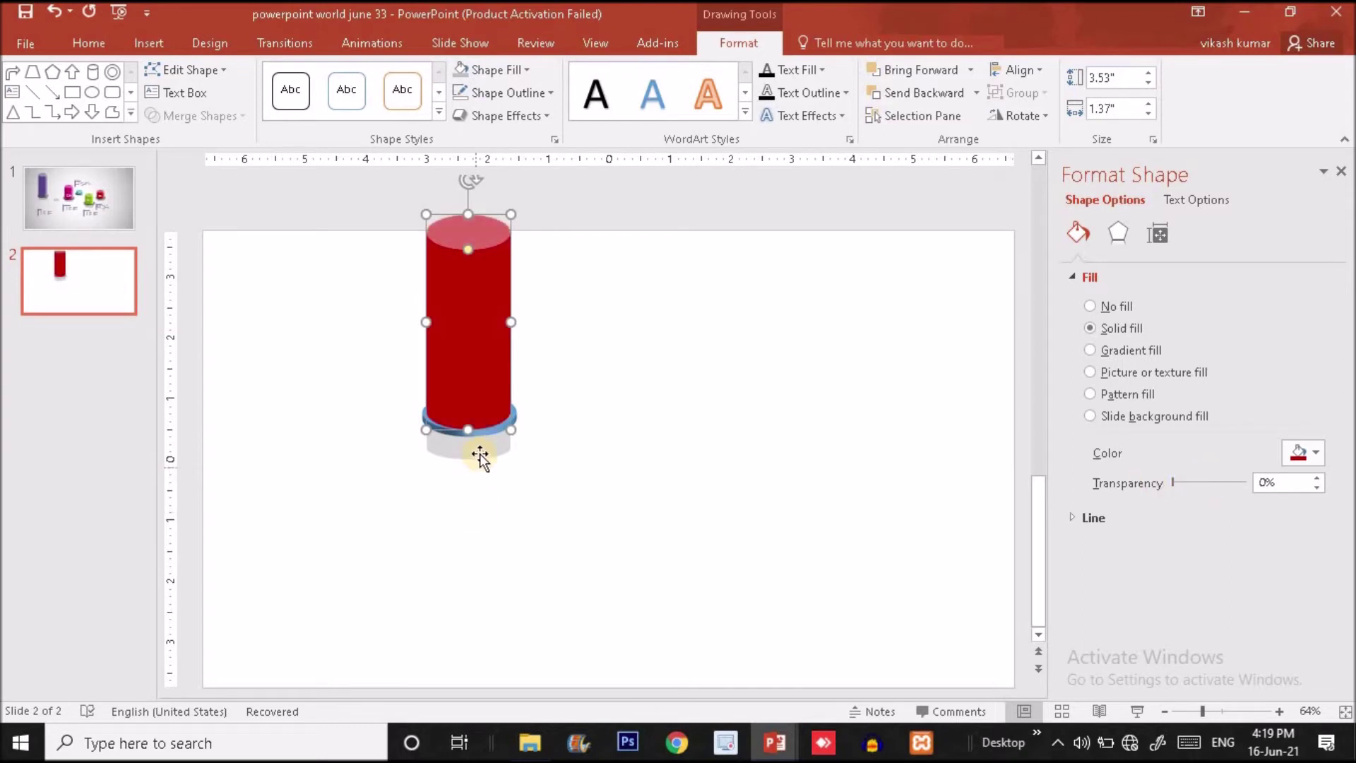
left_click(638, 359)
left_click(87, 221)
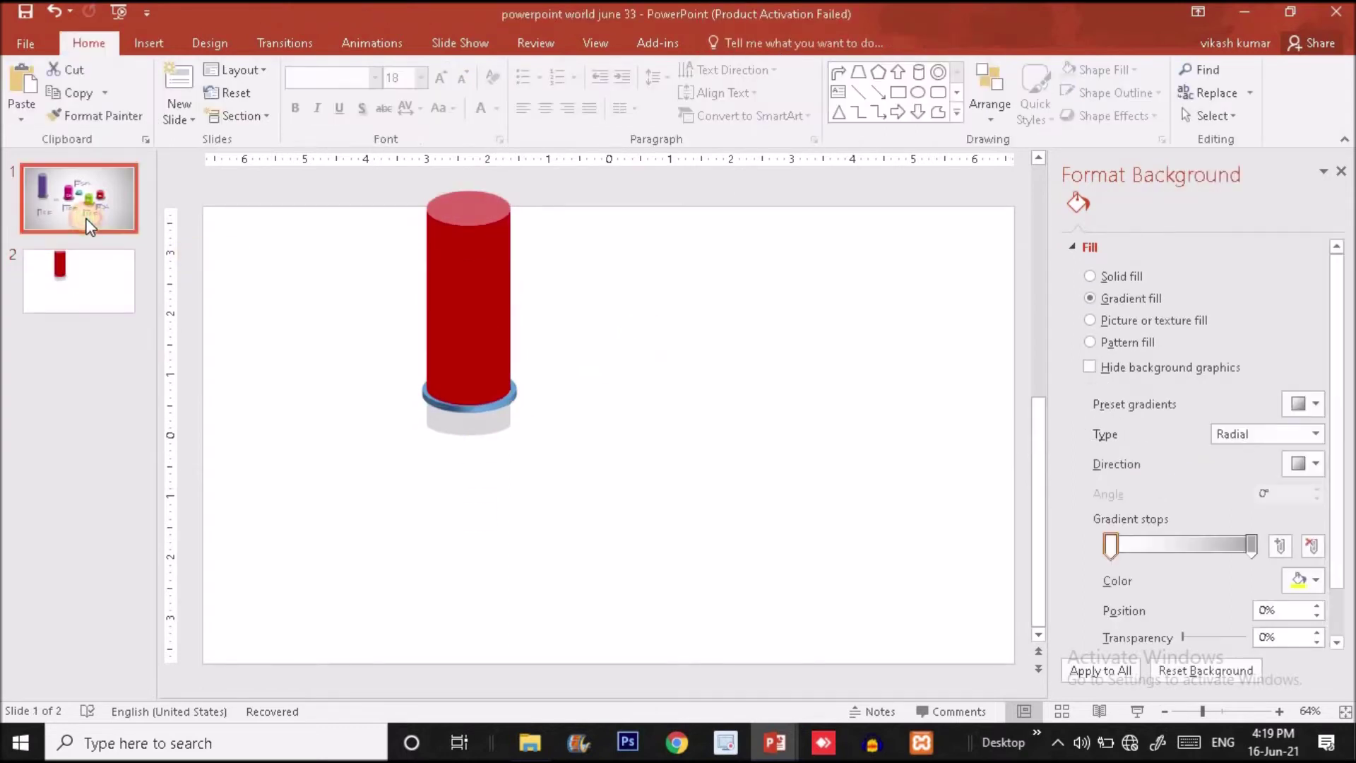